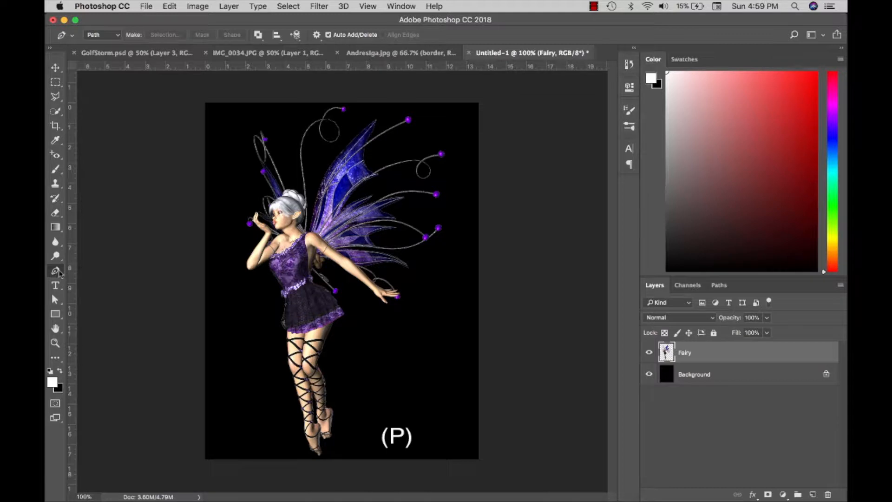
Draw a curved Pen tool path spiralling up around the fairy from beside her feet to her bodice
click(84, 268)
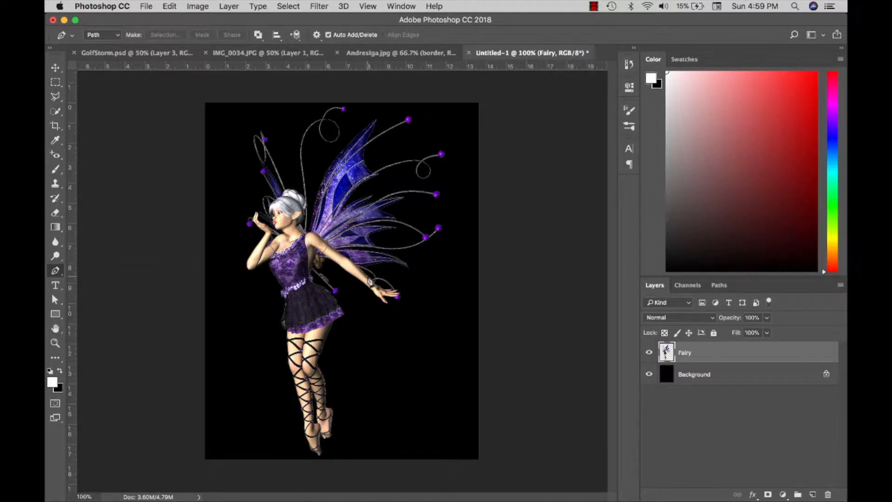
click(116, 36)
click(118, 37)
click(362, 435)
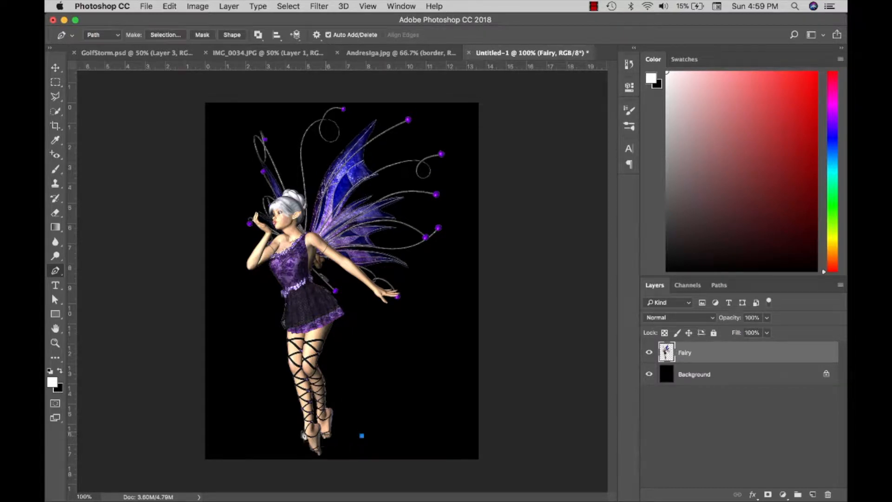
drag(289, 430, 283, 315)
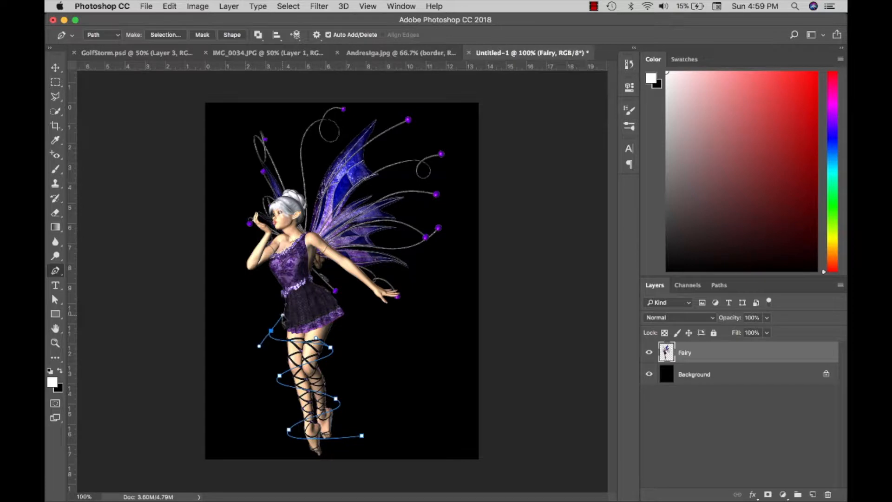
drag(329, 282, 346, 290)
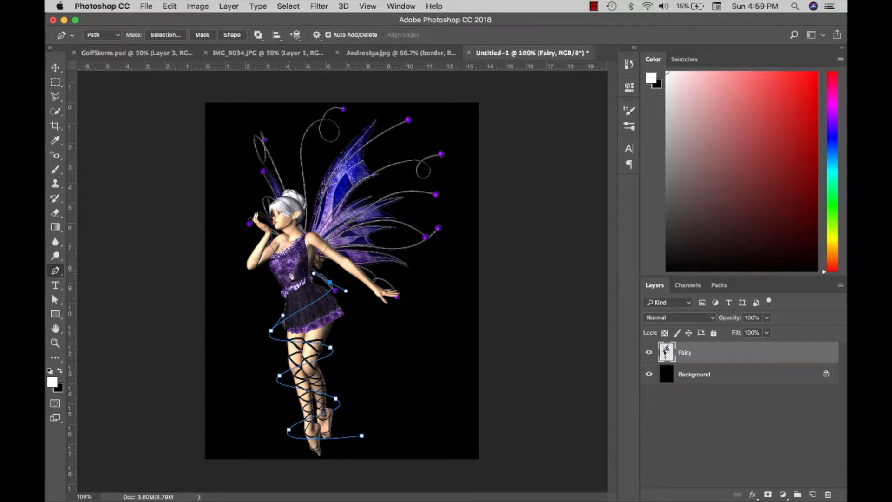
click(288, 271)
click(718, 286)
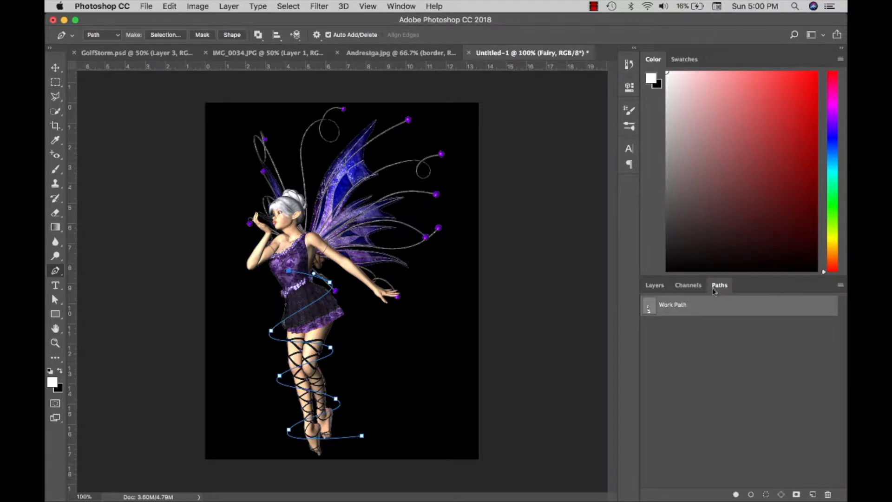
click(654, 286)
Reshape the spiral's curves by adjusting the direction handles of its anchor points beside the skirt and legs
key(v)
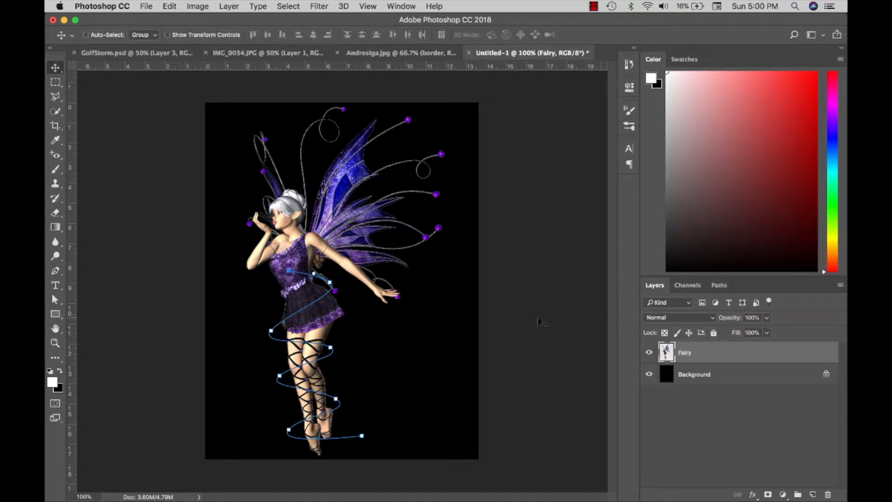
click(55, 299)
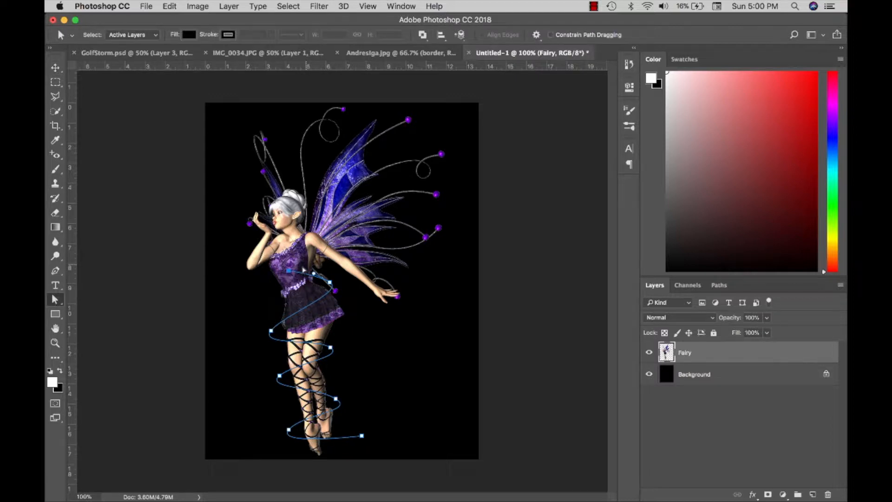
click(330, 283)
click(346, 292)
drag(347, 294, 365, 299)
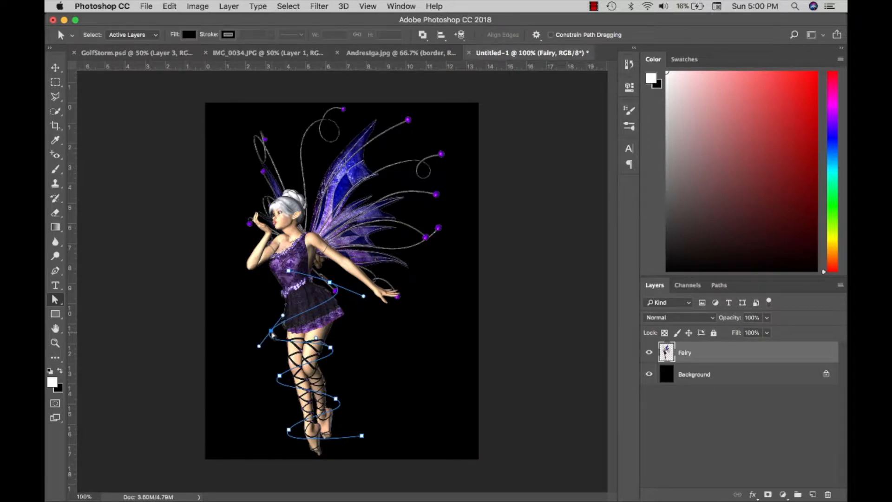
click(271, 330)
click(331, 348)
drag(345, 358, 344, 366)
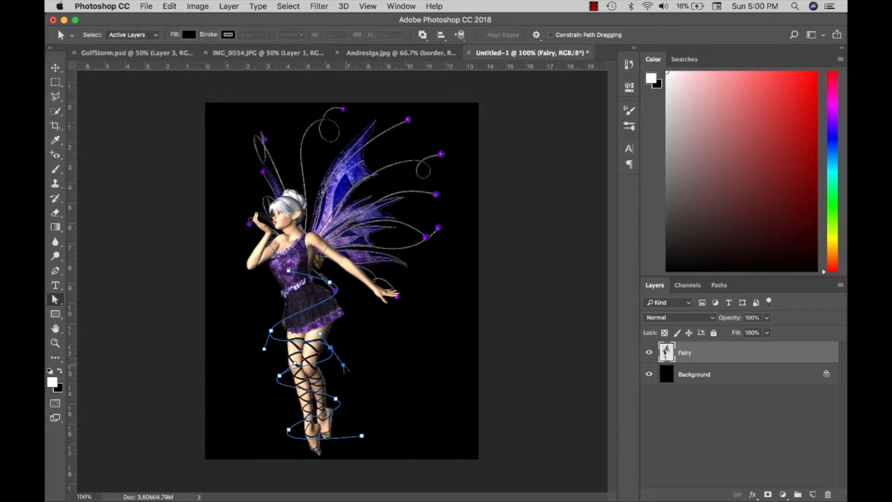
click(279, 375)
drag(264, 388, 269, 393)
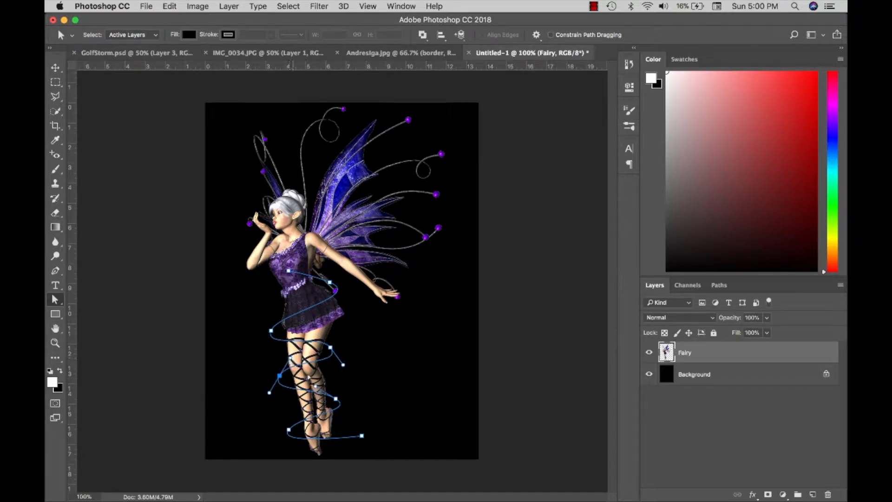
Create a new layer above the Fairy layer and name it Light
click(56, 69)
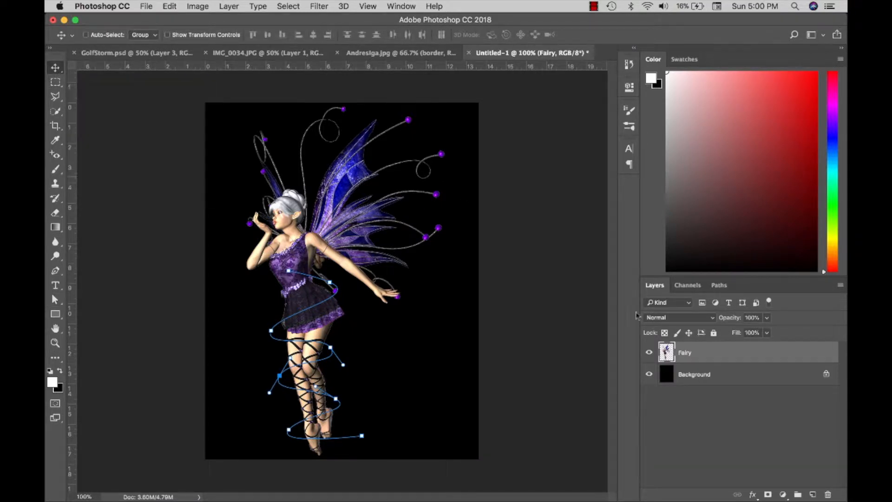
key(super+shift+n)
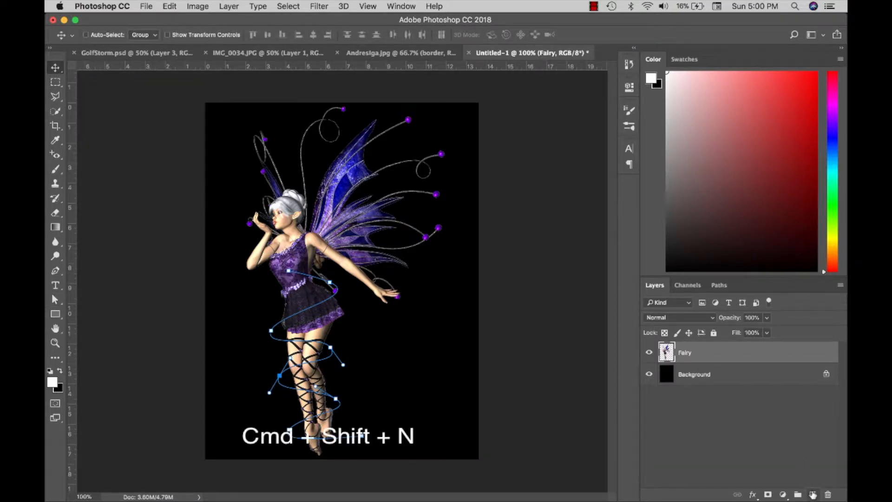
double_click(691, 352)
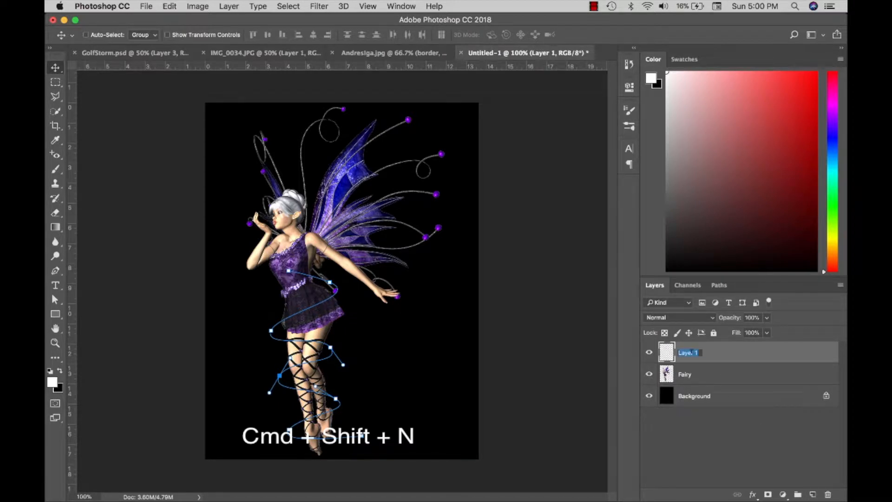
text(Light)
key(Return)
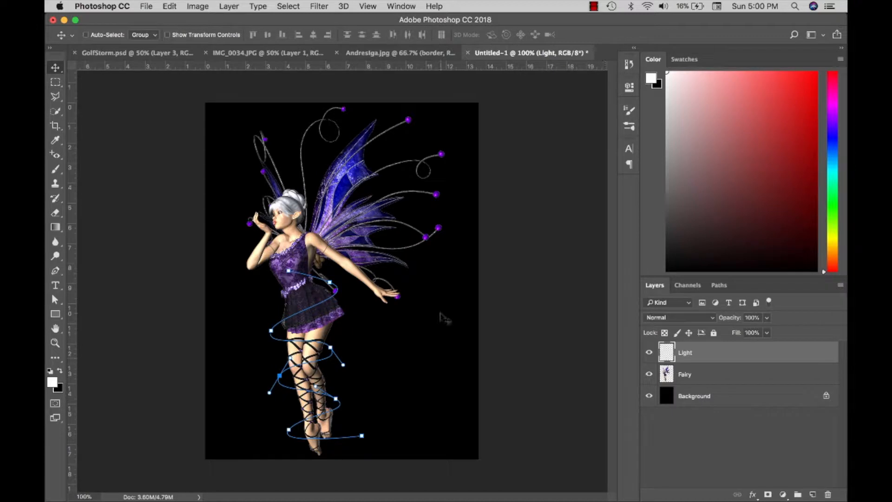
Set up the Brush tool with a round tip 9 px in size
key(b)
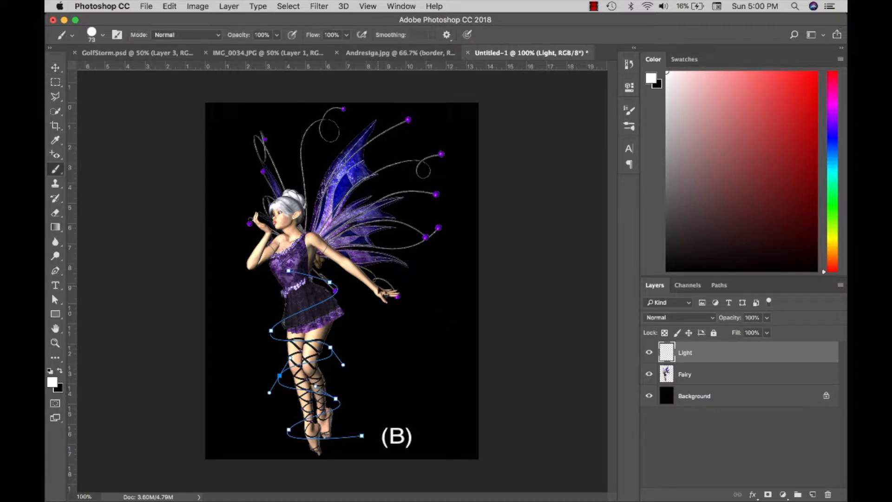
click(103, 36)
drag(177, 95, 195, 99)
drag(132, 70, 111, 69)
click(497, 177)
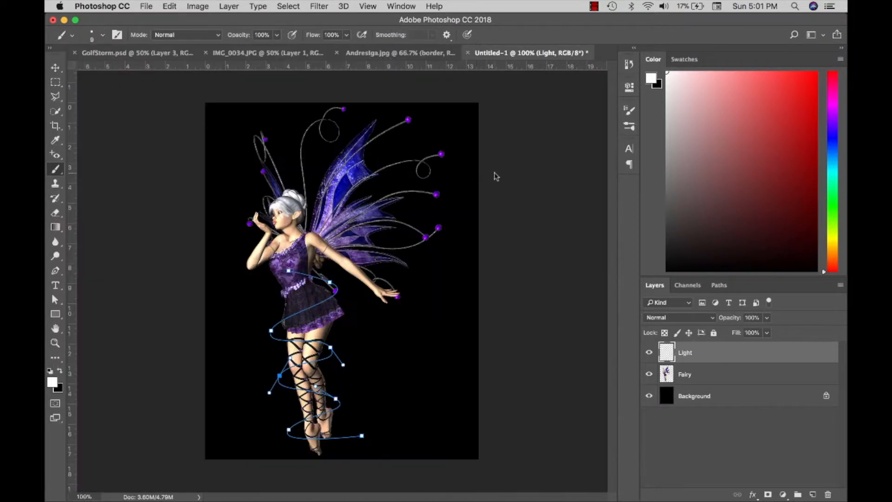
Enable Shape Dynamics for the brush and set the Size Jitter control to Pen Pressure
click(118, 37)
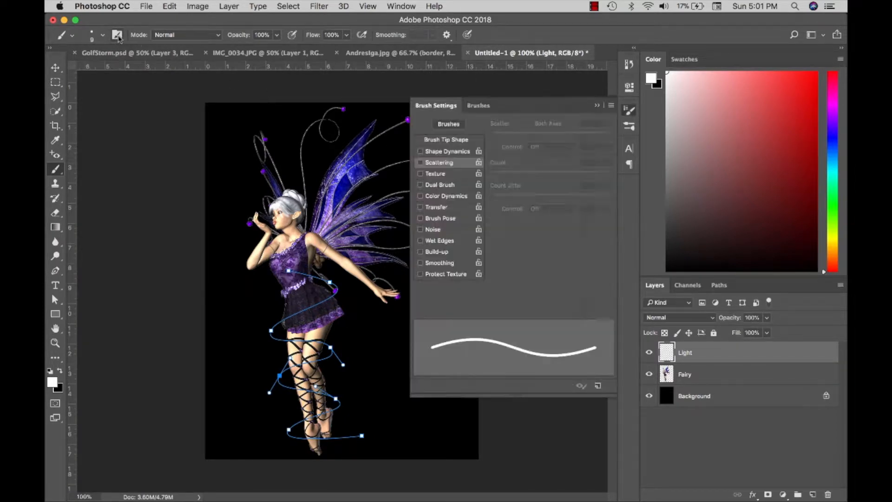
click(433, 151)
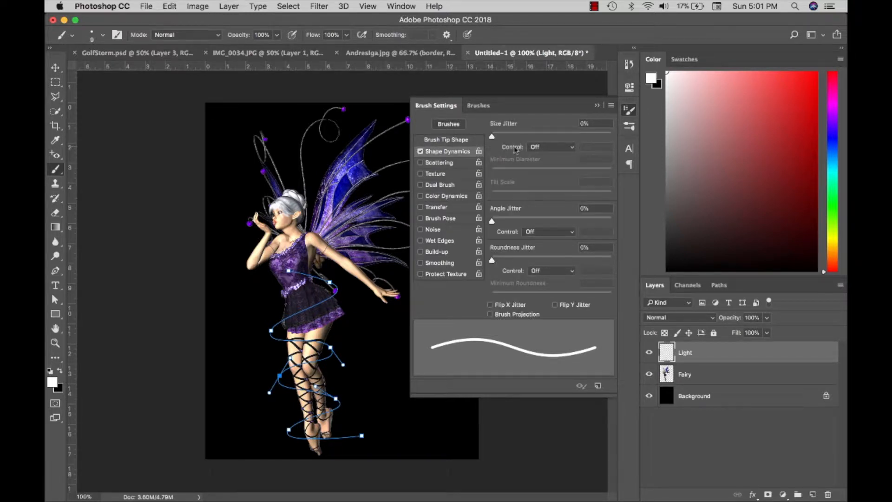
click(539, 148)
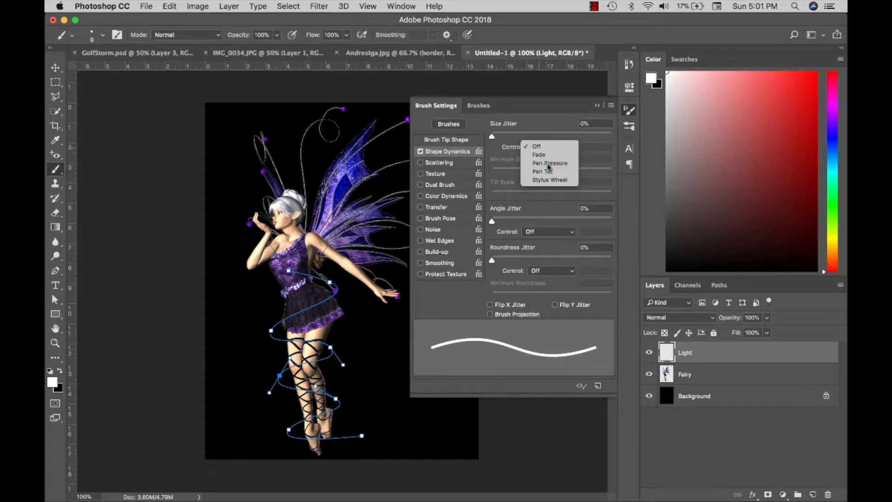
click(536, 162)
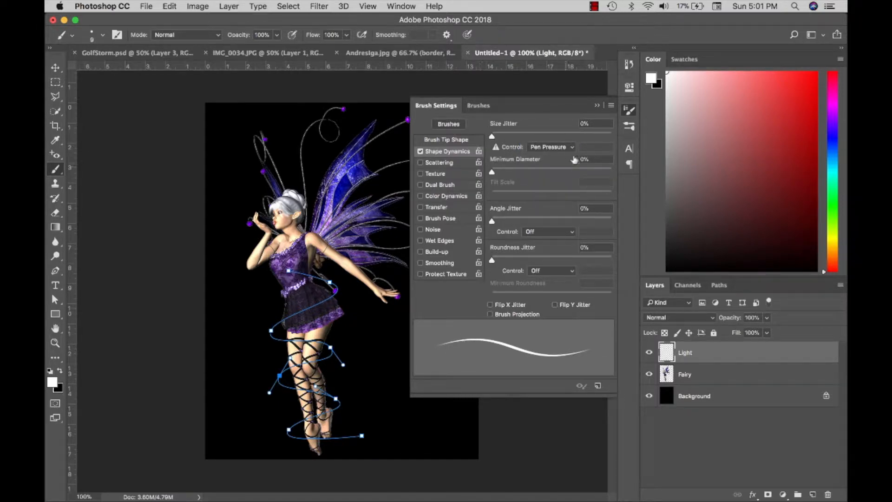
click(597, 107)
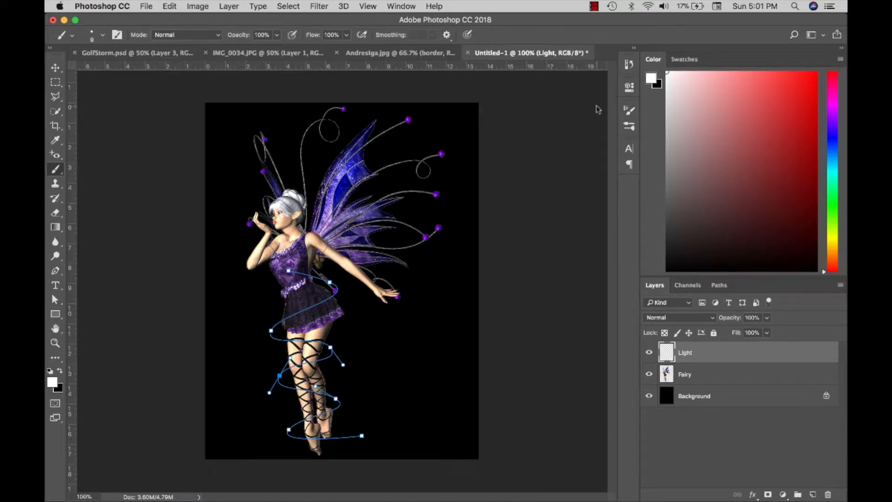
Keep white as the foreground color and stroke the spiral path with the Brush, with Simulate Pressure enabled
click(53, 383)
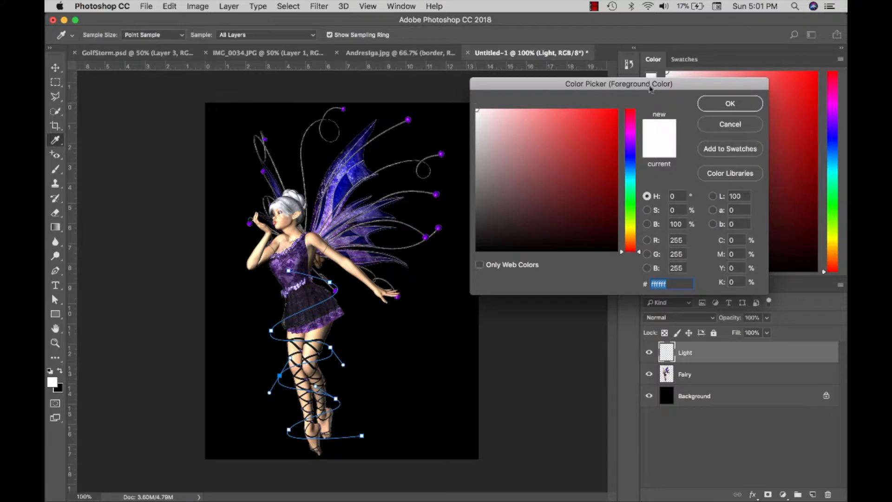
click(714, 109)
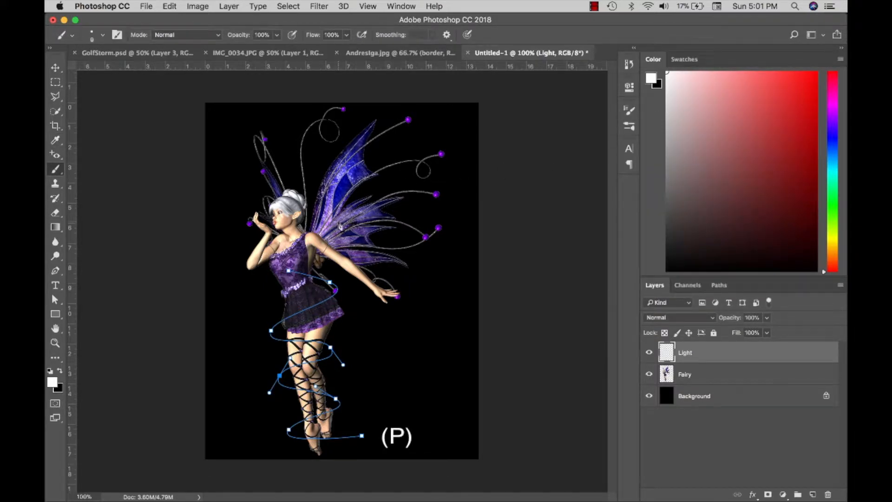
key(p)
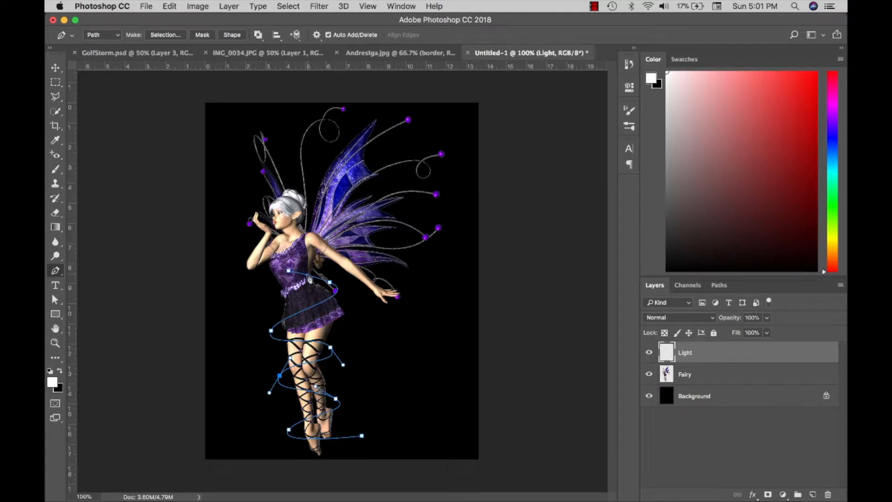
right_click(308, 277)
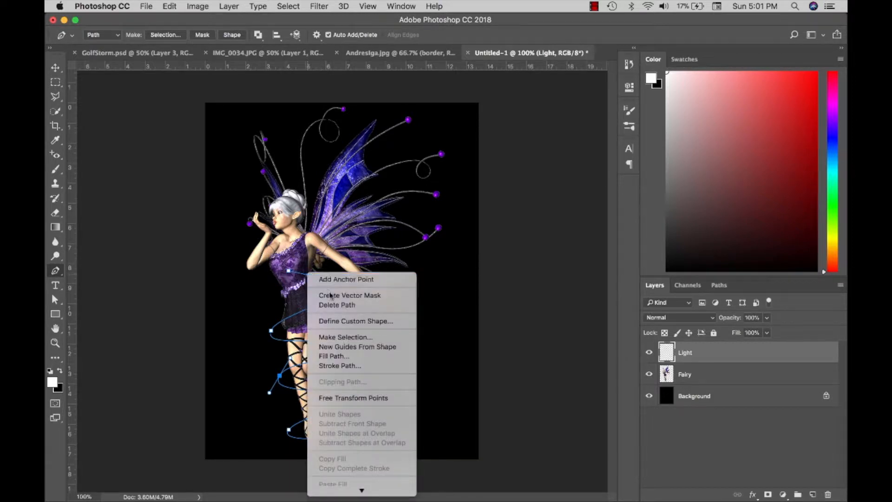
click(350, 366)
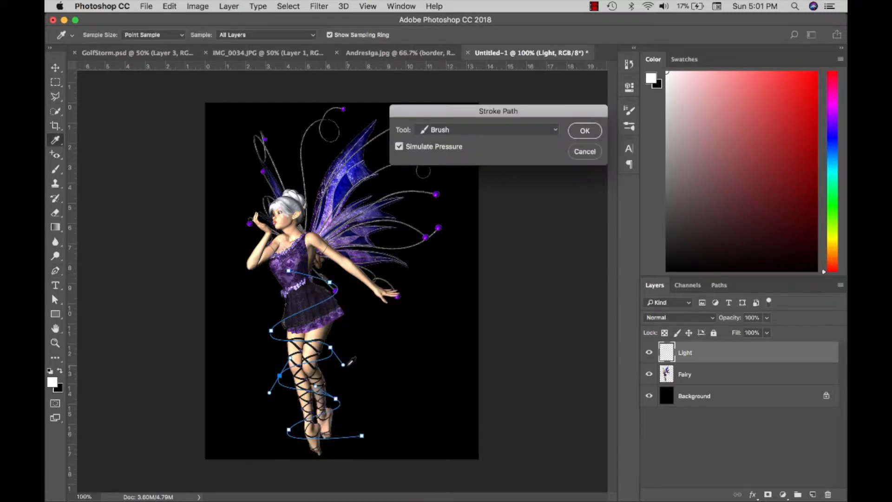
click(452, 129)
click(452, 129)
click(587, 132)
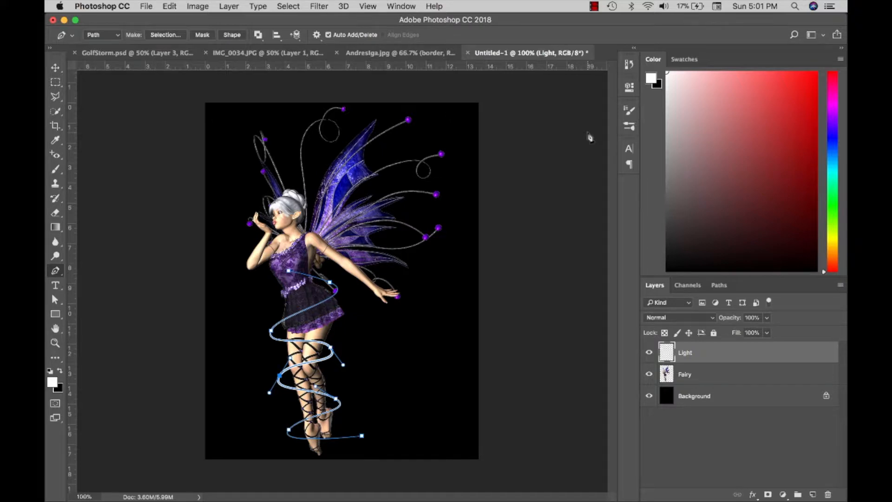
Deselect the work path so its outline is hidden, and return to the layer list
click(719, 286)
click(720, 350)
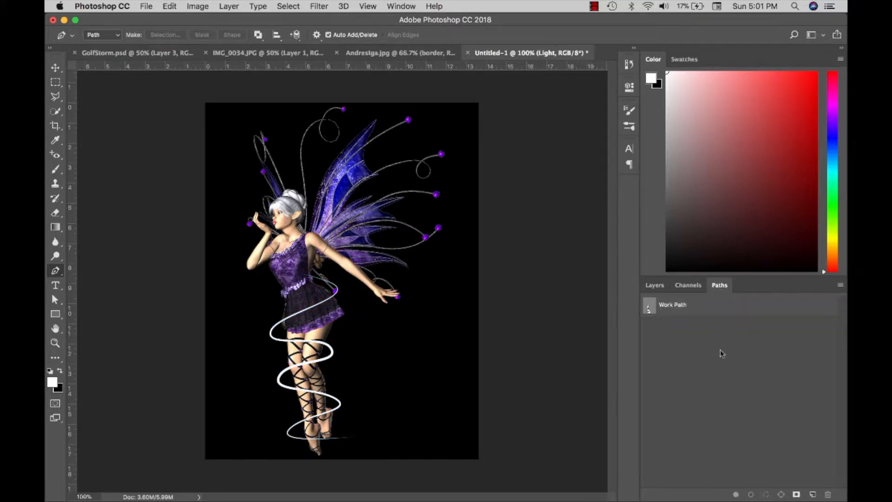
click(655, 286)
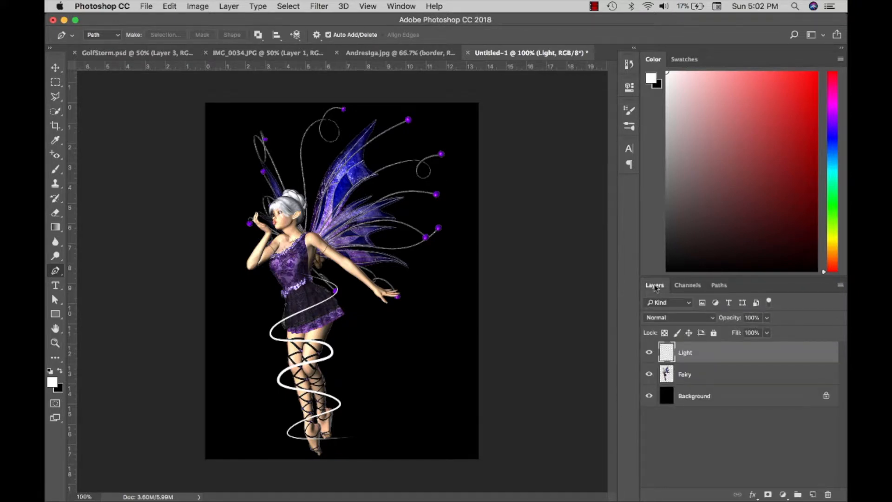
Add a layer mask to the Light layer
key(z)
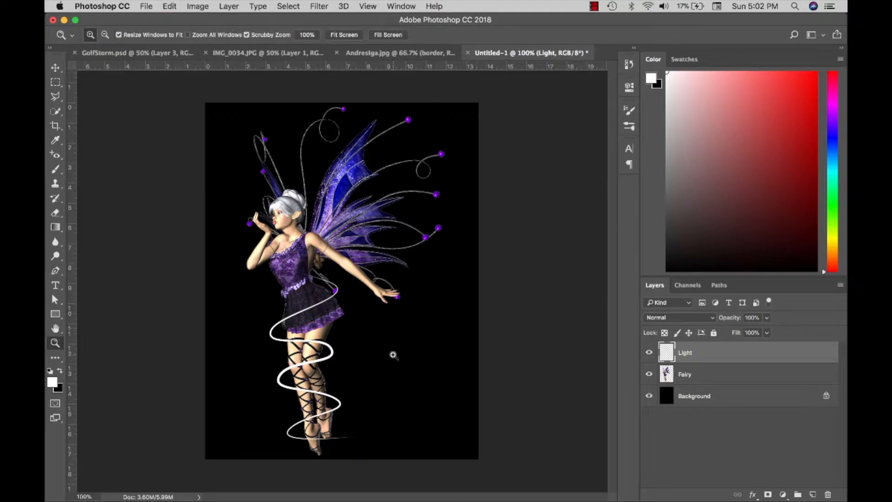
click(327, 352)
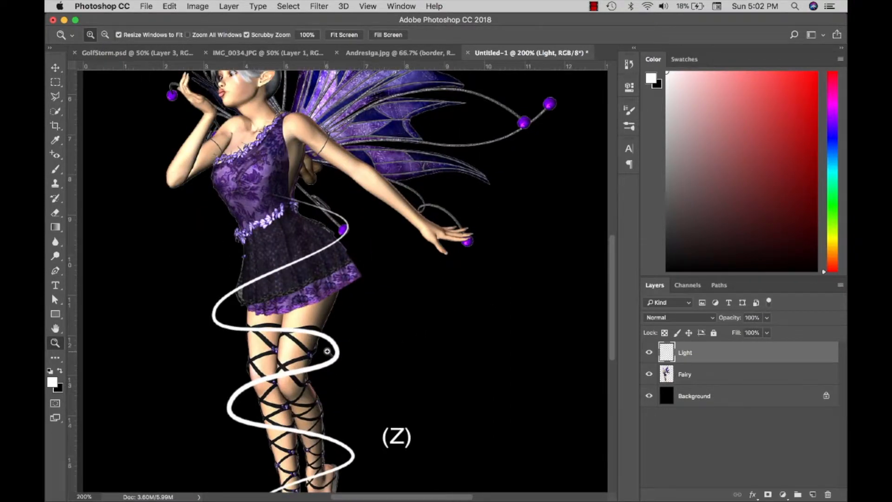
scroll(327, 352, down, 2)
scroll(327, 351, left, 2)
scroll(328, 351, down, 4)
scroll(327, 351, left, 1)
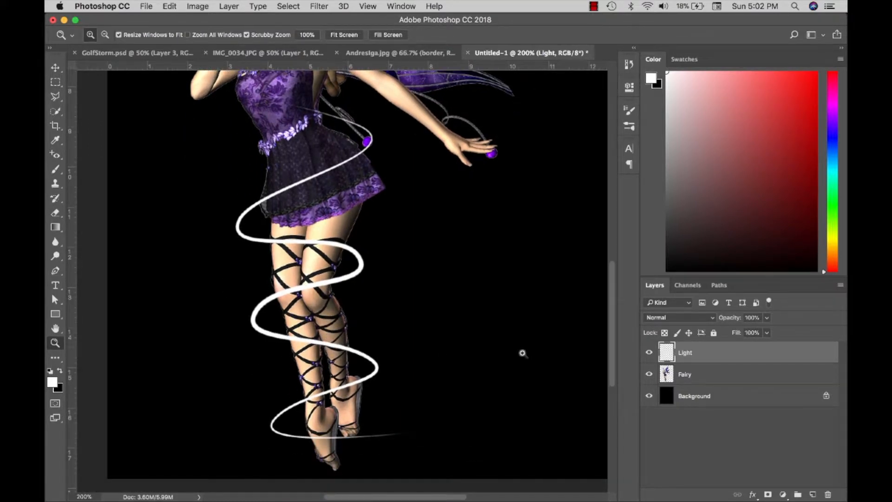
click(767, 496)
Paint black on the mask with the brush enlarged to 25 px, hiding the spiral where alternate loops cross the foot, calves and thighs
key(b)
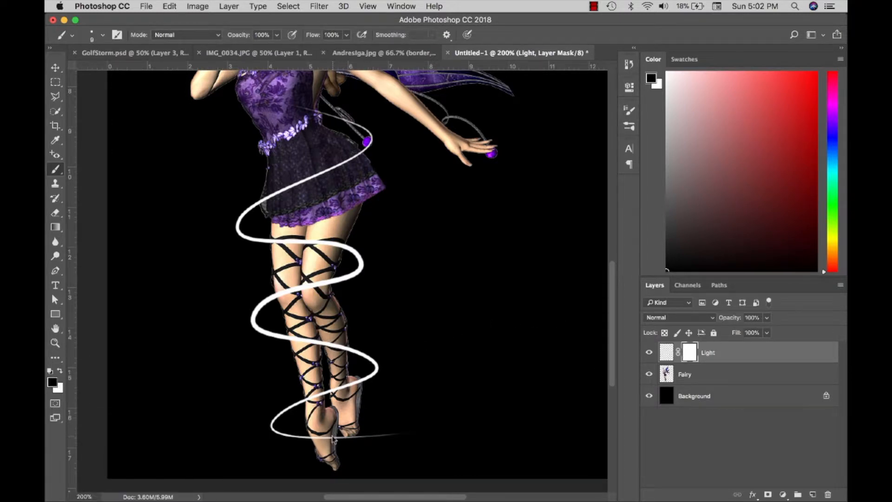
mouse_move(333, 444)
mouse_down()
mouse_move(312, 442)
mouse_move(327, 439)
mouse_up()
mouse_move(290, 338)
mouse_down()
mouse_move(341, 345)
mouse_move(340, 370)
mouse_up()
key(bracketright)
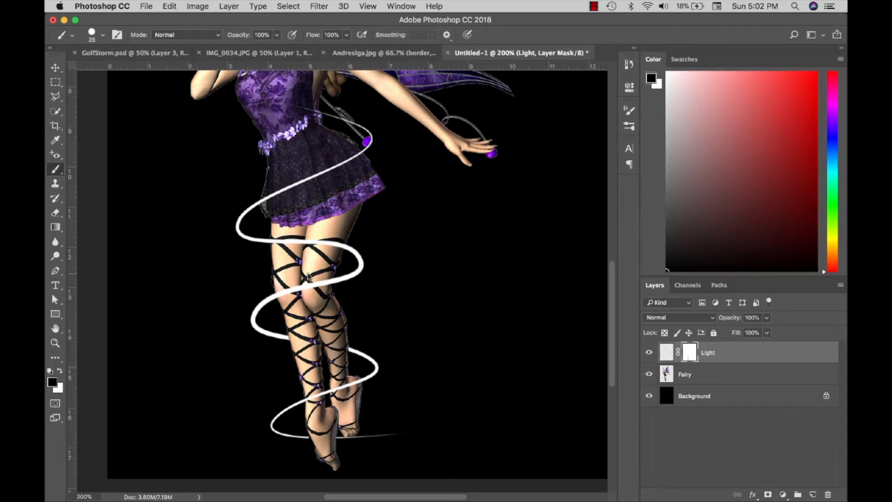
drag(337, 240, 279, 243)
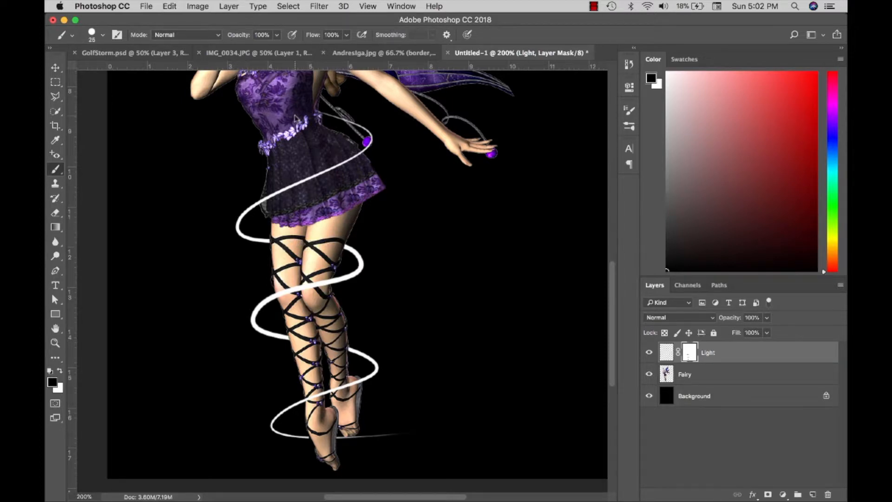
Add an Outer Glow effect to the Light layer and open its settings
key(z)
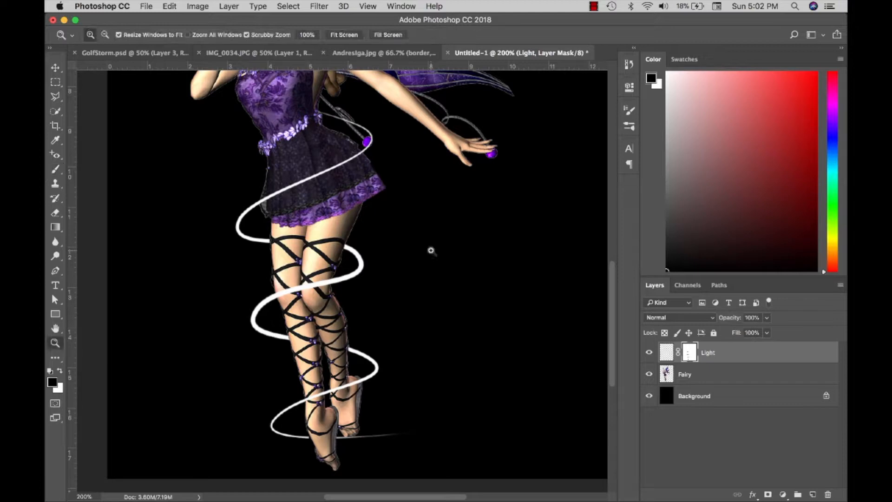
alt+click(432, 251)
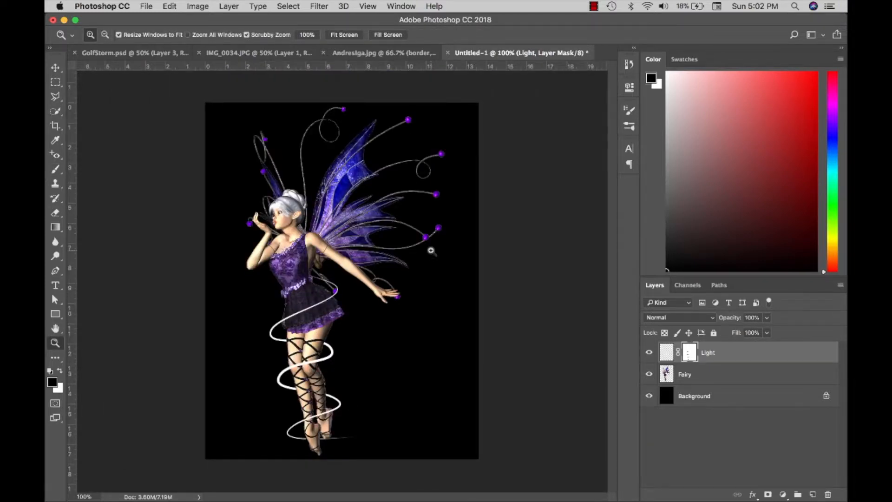
double_click(757, 356)
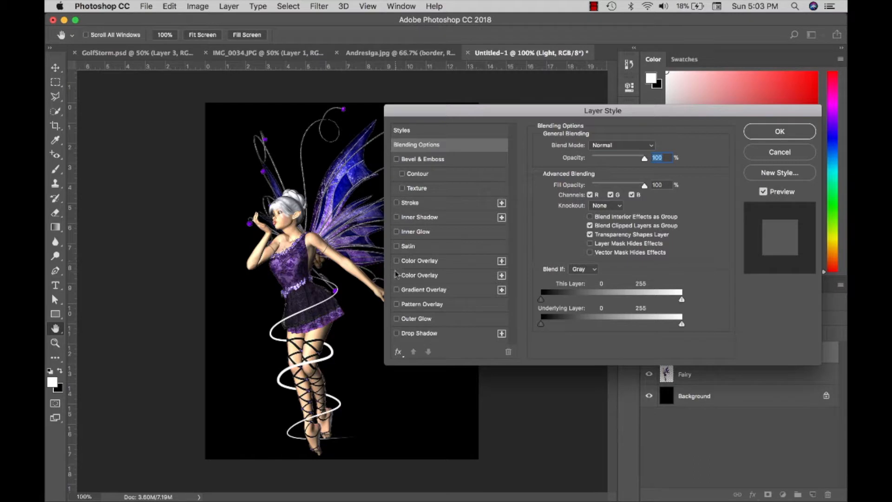
click(396, 319)
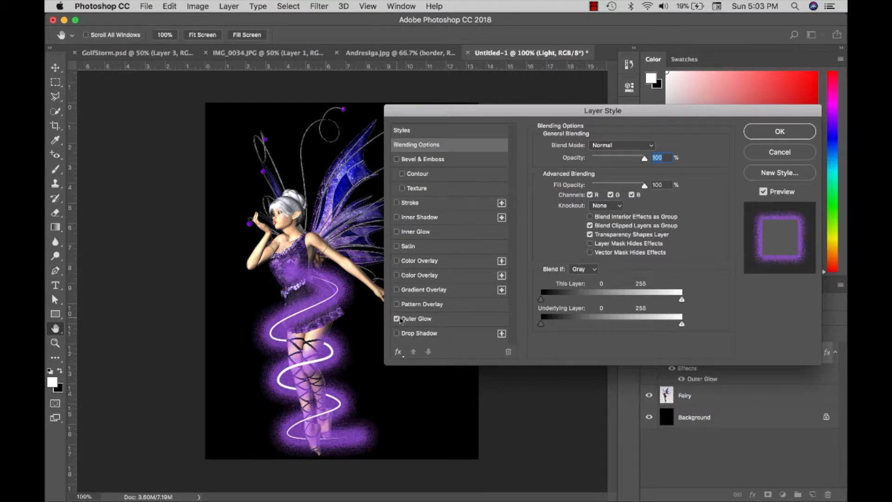
click(413, 321)
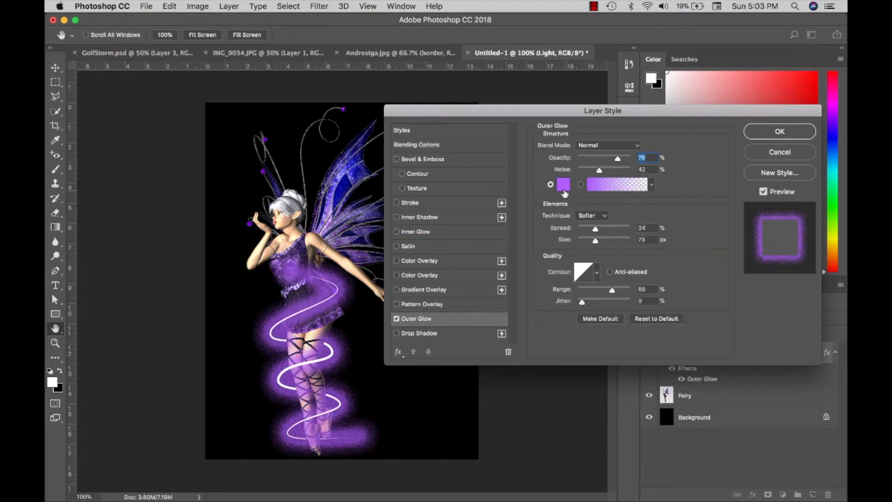
Set the outer glow color to the dark purple 4f2d88 sampled from the fairy's dress
click(564, 187)
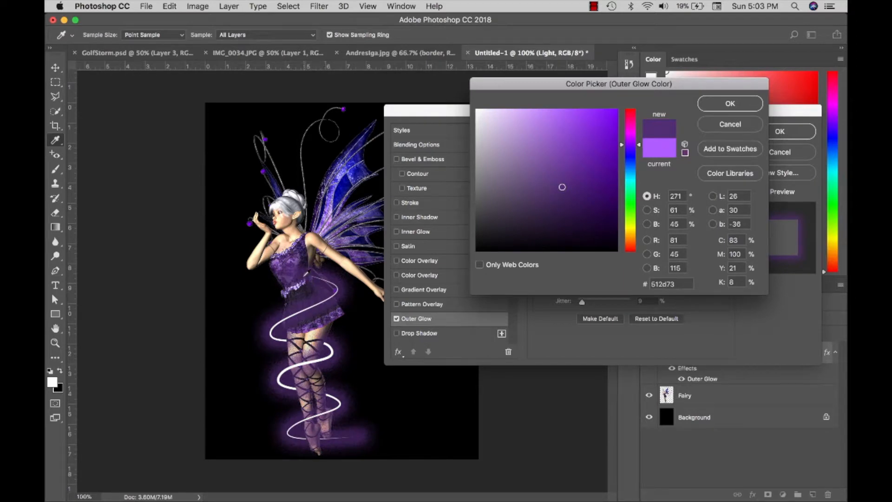
click(300, 263)
click(297, 267)
click(295, 257)
click(669, 284)
key(super+c)
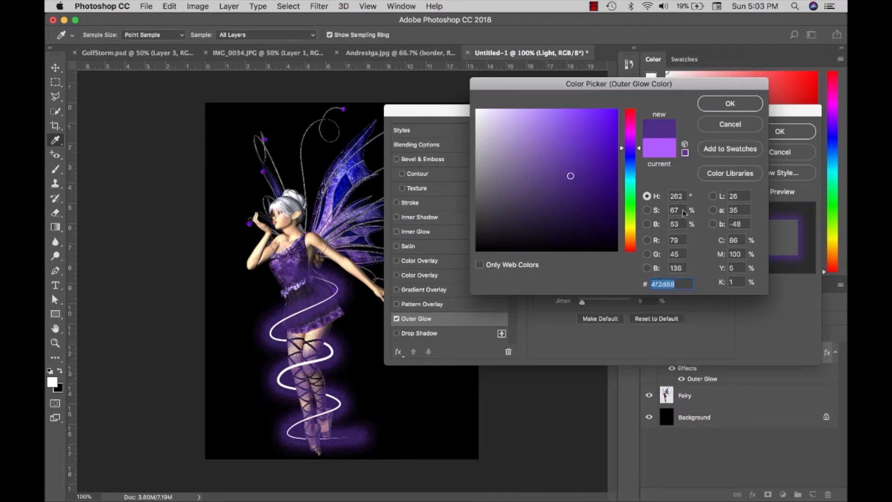
click(722, 106)
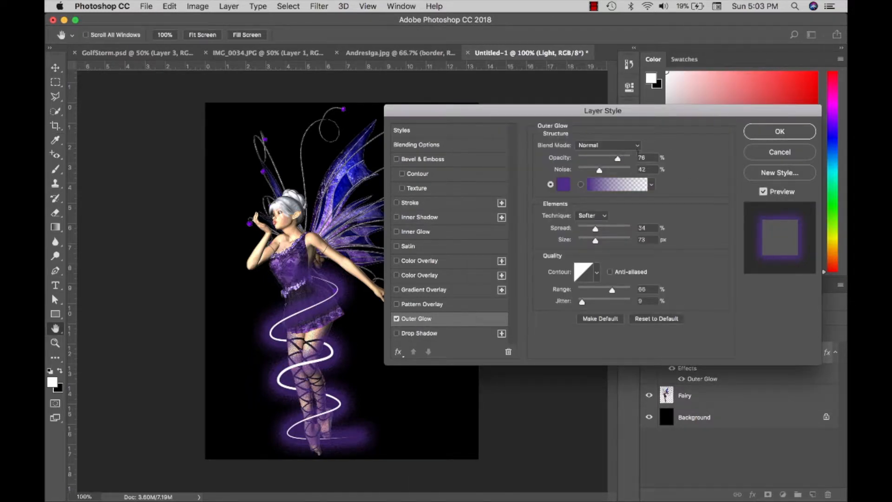
Set the outer glow's opacity to 76% and its noise to 0%
text(100)
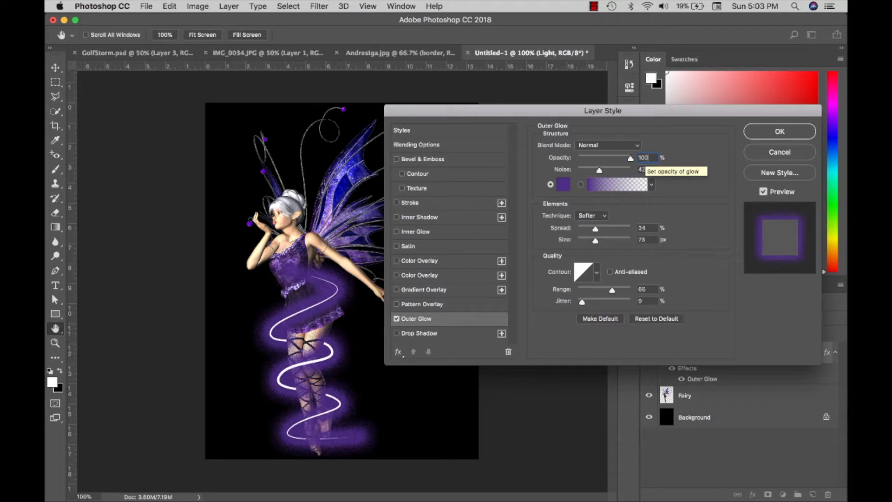
key(Tab)
text(0)
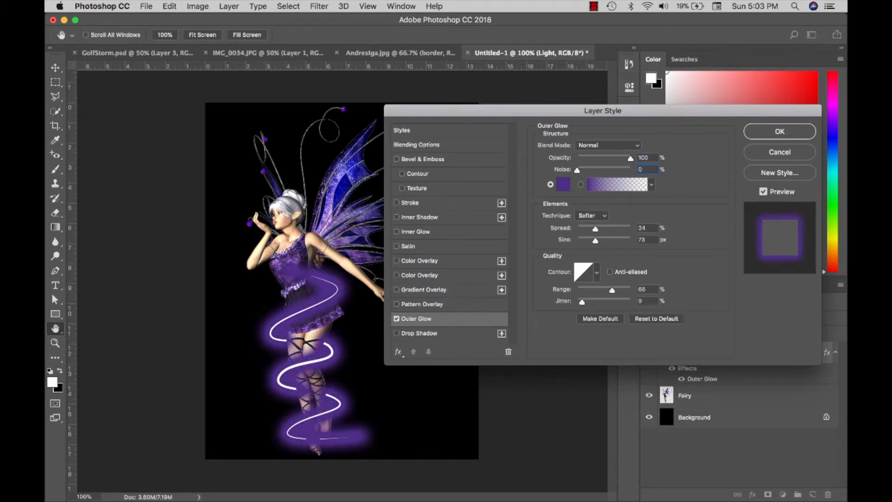
drag(630, 159, 619, 161)
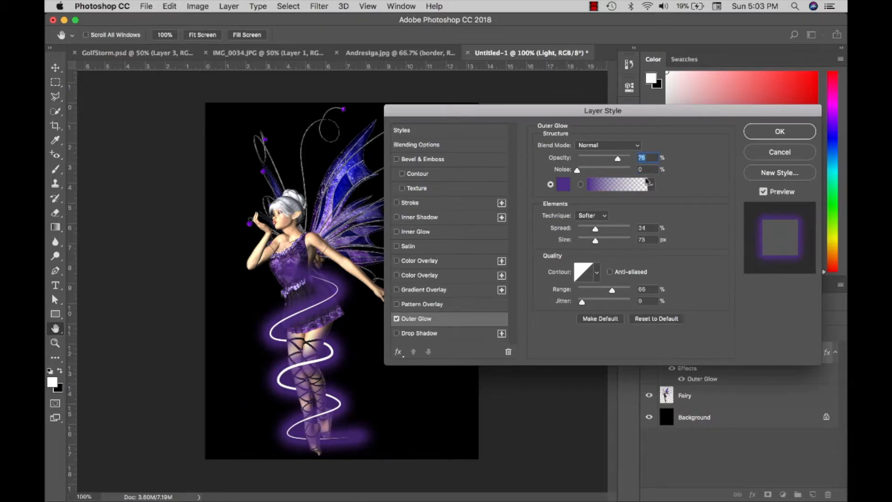
Set the outer glow's spread to 28% and its size to 24 px
click(644, 228)
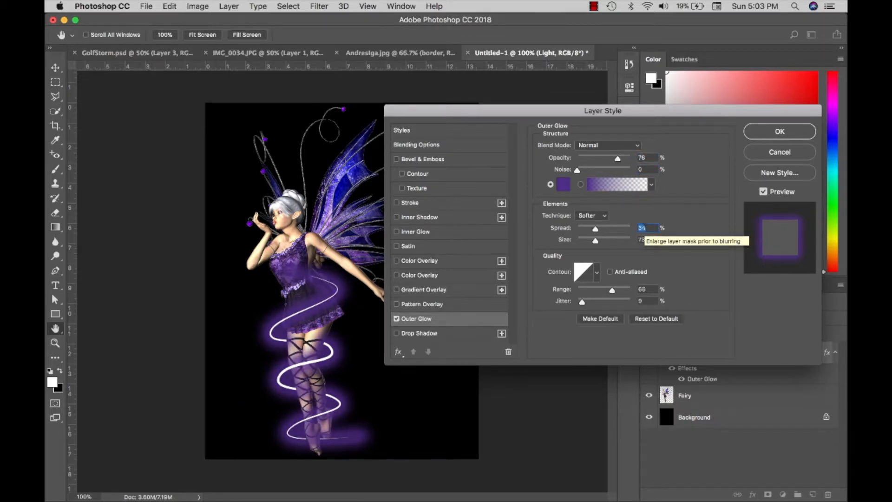
text(11)
key(Tab)
text(16)
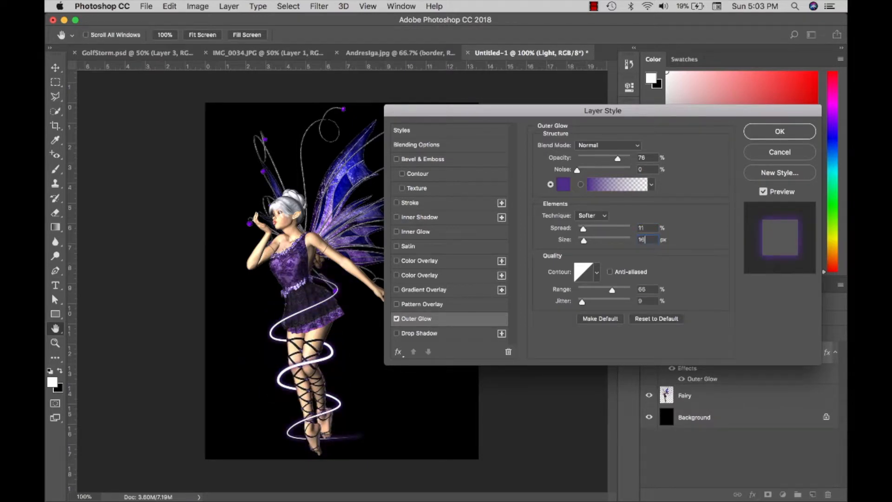
mouse_move(583, 228)
mouse_down()
mouse_move(592, 230)
mouse_move(587, 244)
mouse_up()
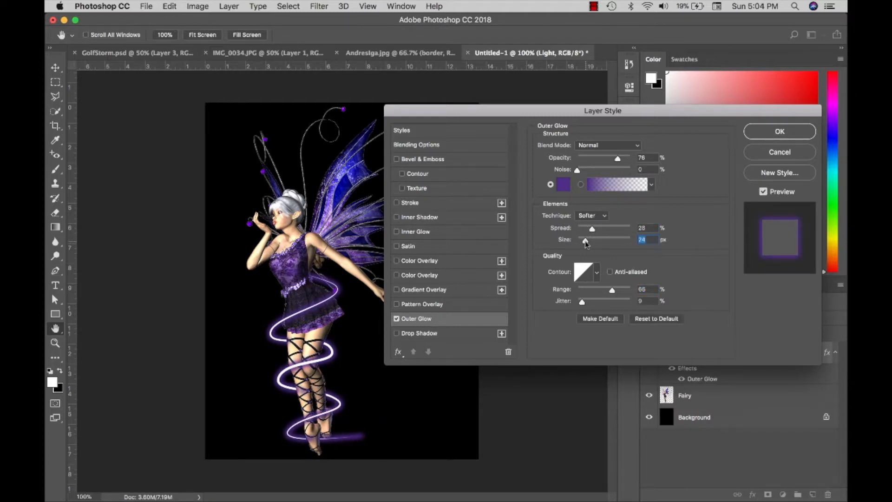
Change the outer glow color to b05cff and reduce its spread to 19%
click(563, 184)
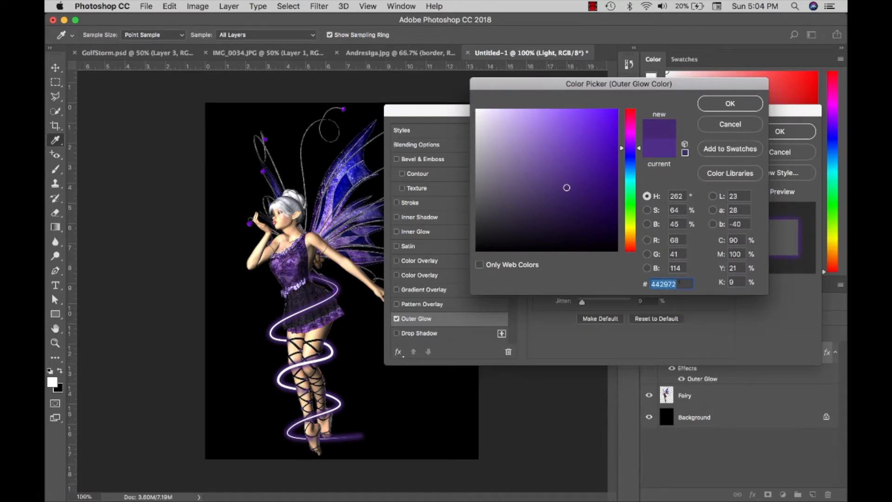
text(b05cff)
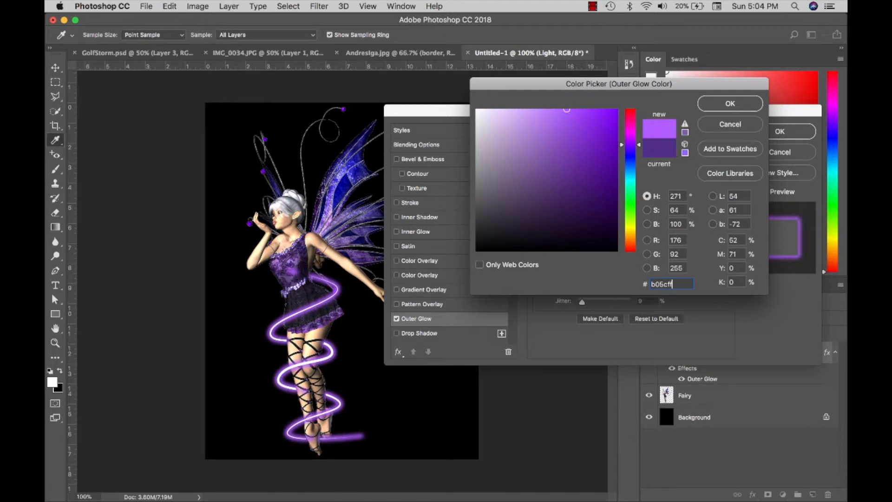
click(722, 108)
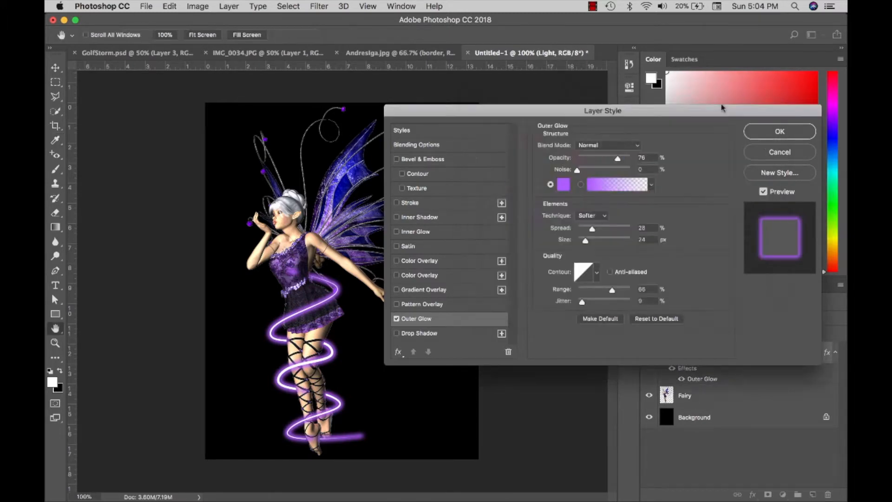
click(590, 229)
drag(591, 229, 587, 231)
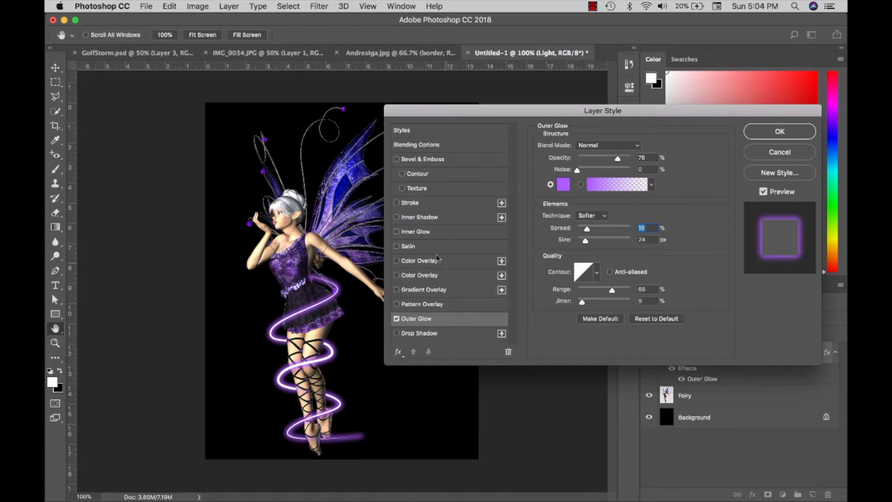
Add an Inner Glow effect with 100% opacity and 0% noise
click(417, 232)
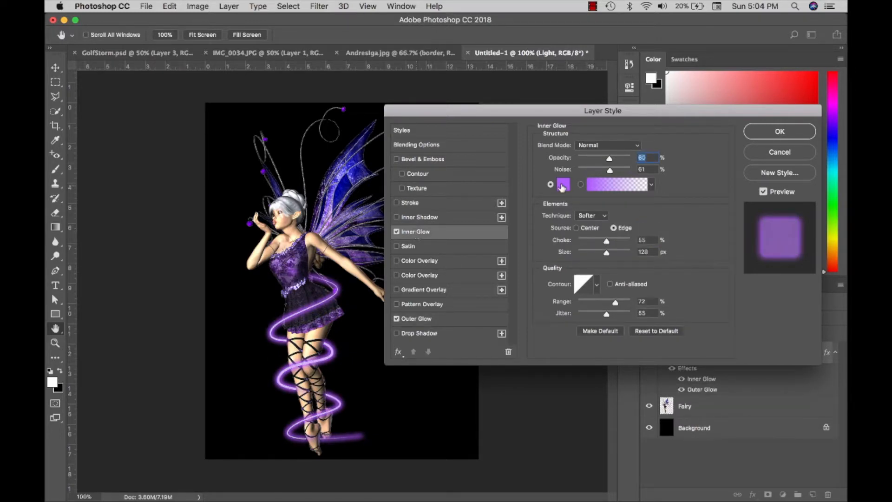
text(100)
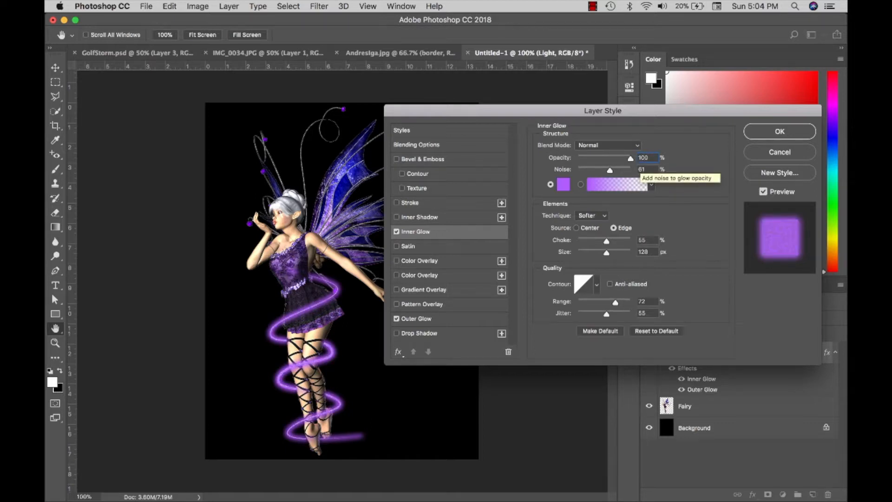
key(Tab)
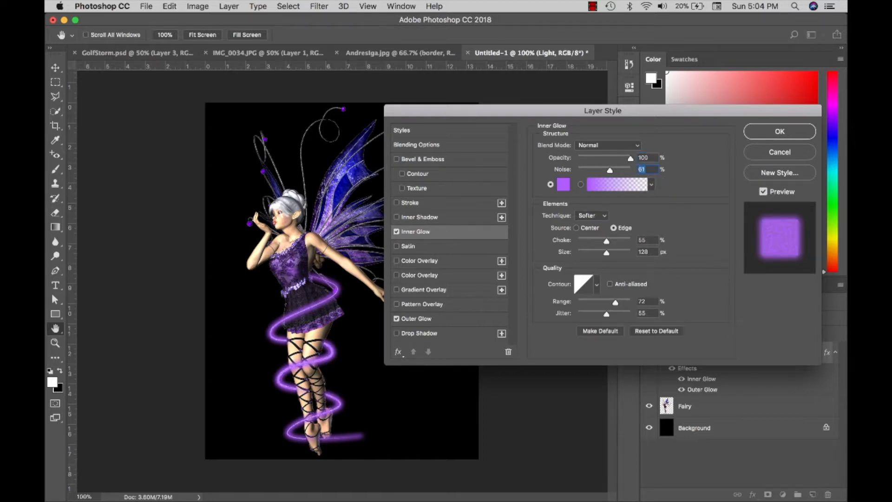
text(0)
Set the inner glow's choke to 100%, size to 1 px and jitter to 0%, and apply the layer style
text(100)
key(Tab)
text(1)
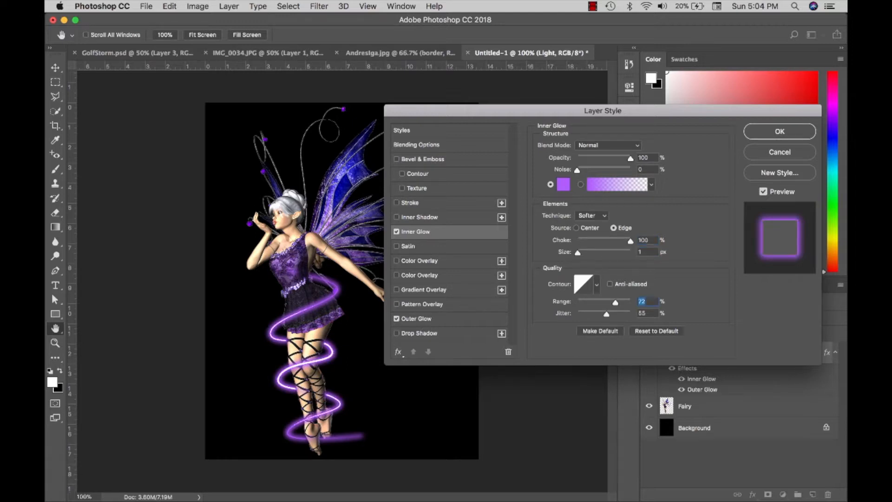
key(Tab)
text(0)
key(Tab)
drag(644, 115, 635, 93)
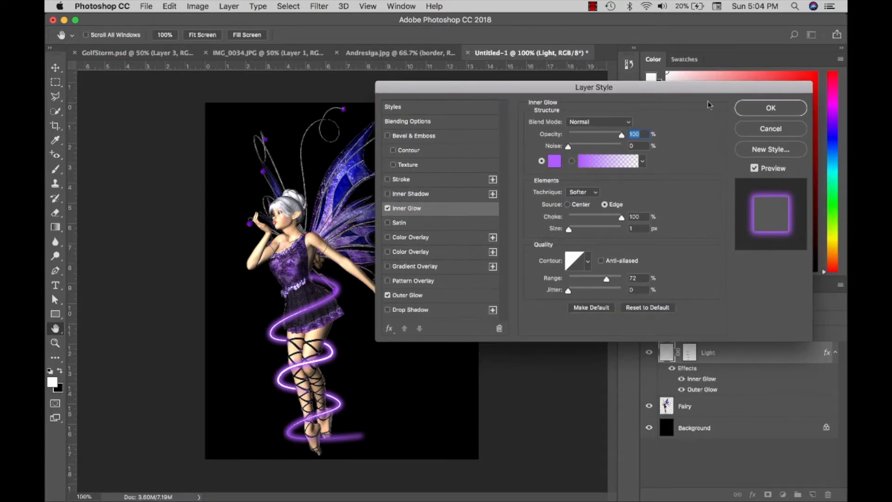
click(754, 109)
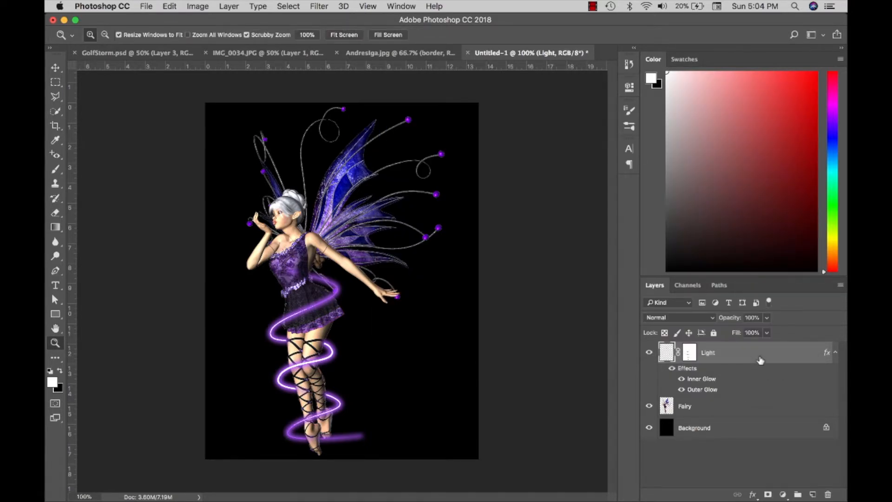
Reopen the Light layer's style and reduce the outer glow's spread to 10%
double_click(761, 355)
click(458, 208)
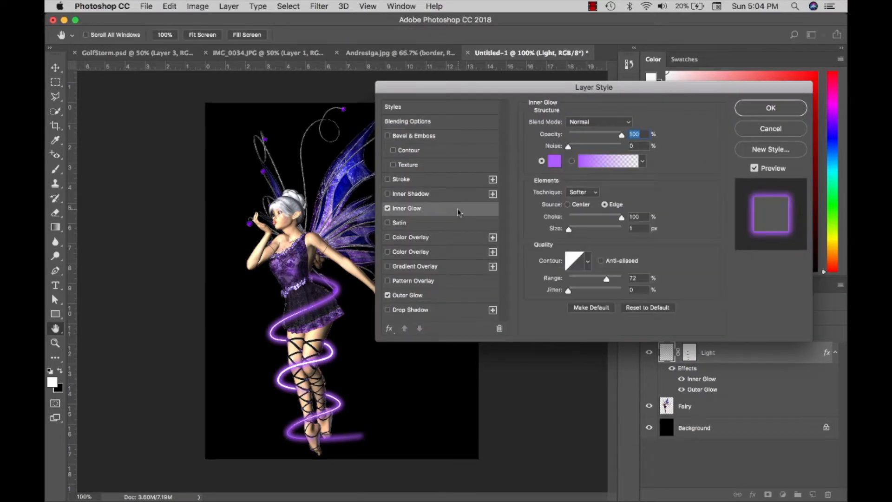
click(439, 296)
click(575, 206)
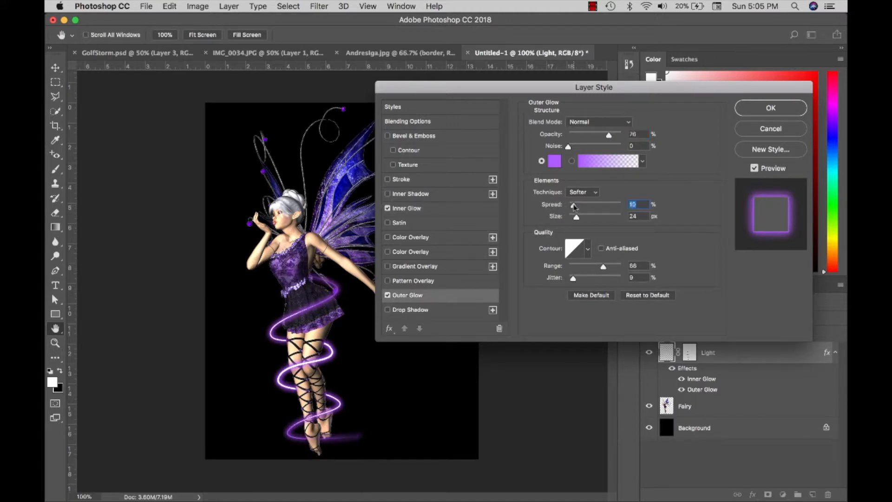
click(771, 107)
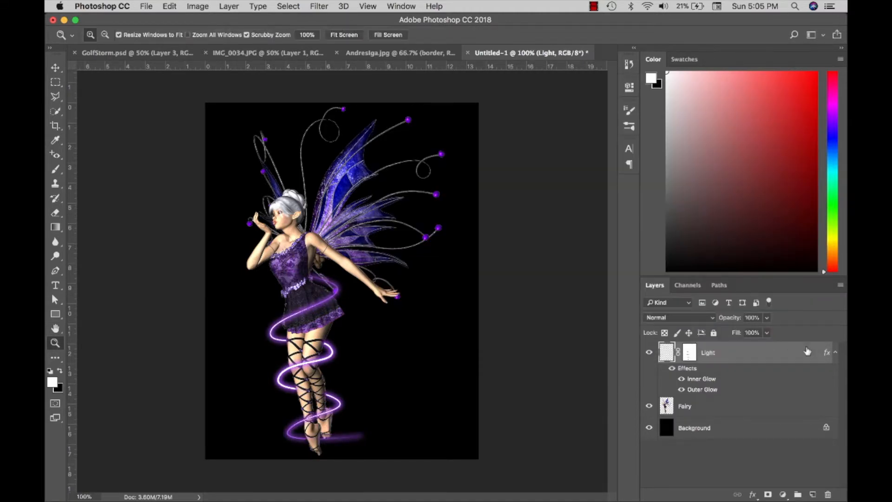
Duplicate the Light layer and rename the copy "Light blur"
click(836, 352)
key(super+j)
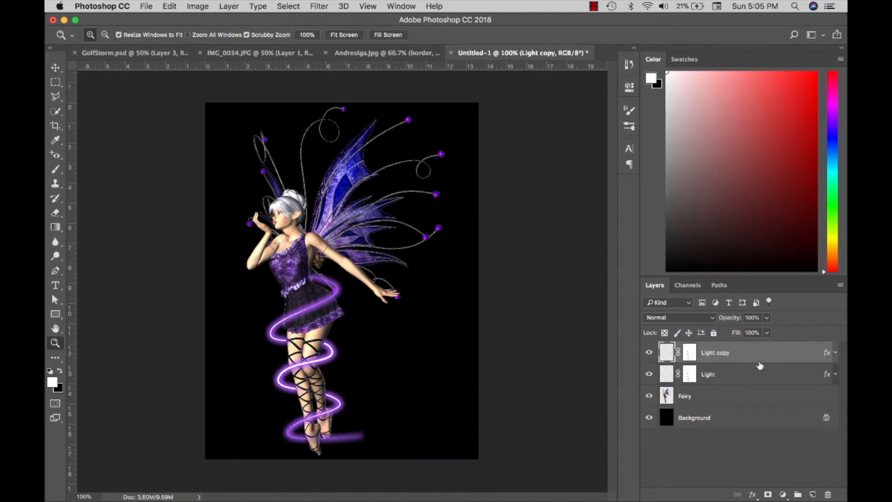
double_click(725, 355)
key(Right)
text(blur)
key(Return)
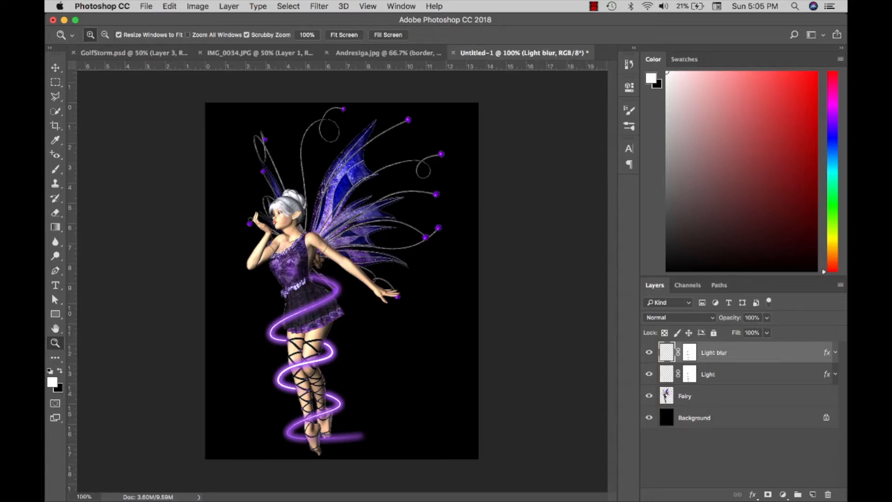
Hide all layer effects on the Light blur layer and collapse its effects list
click(836, 352)
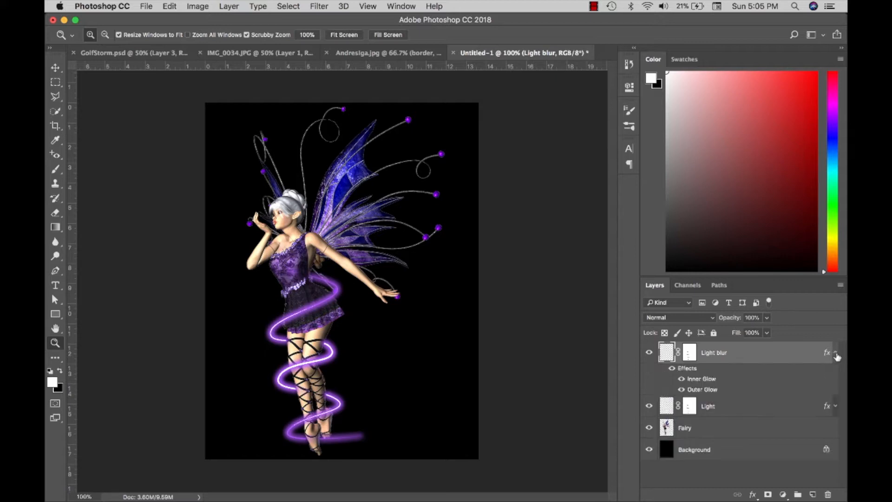
click(671, 369)
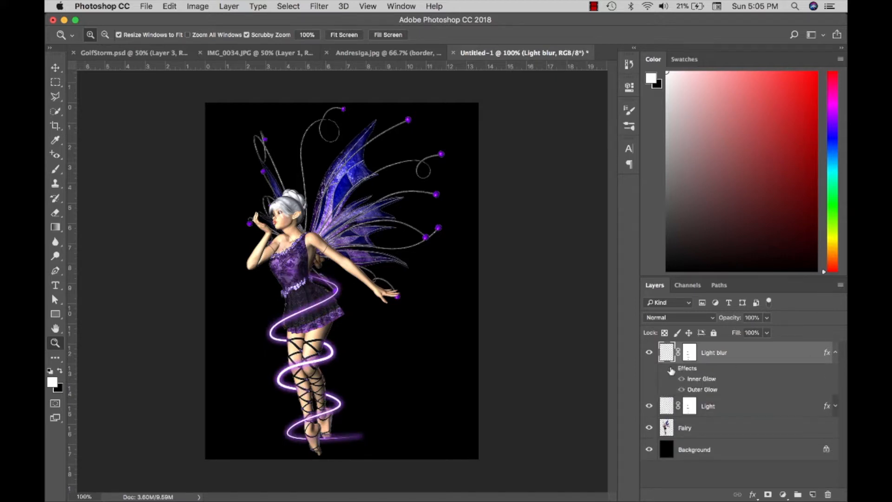
click(836, 352)
Apply a Gaussian Blur with a radius of about 4 pixels to the Light blur layer
click(325, 7)
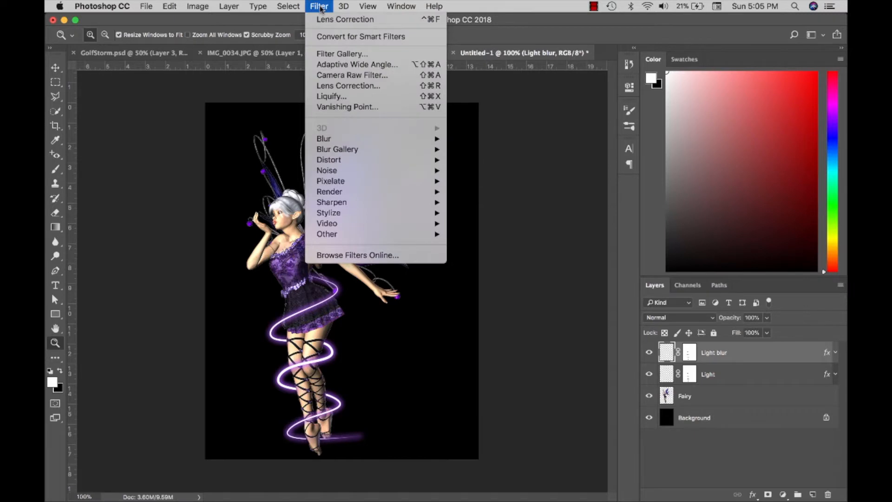
mouse_move(358, 139)
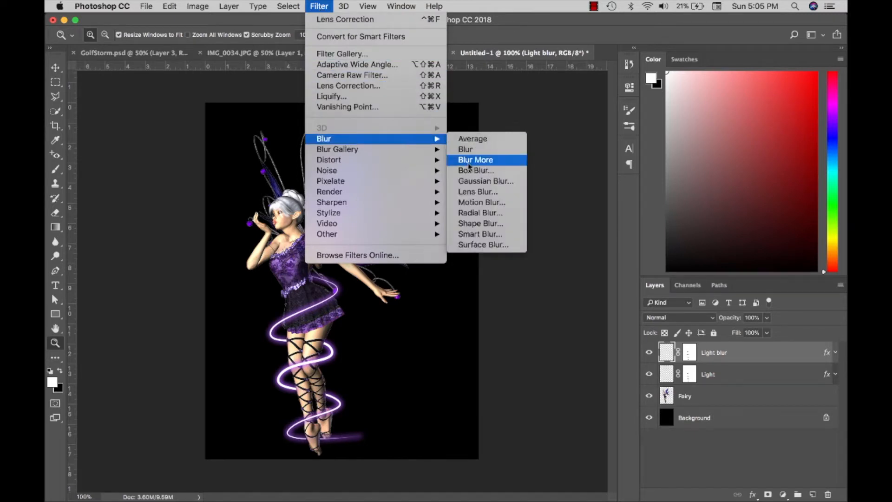
click(478, 181)
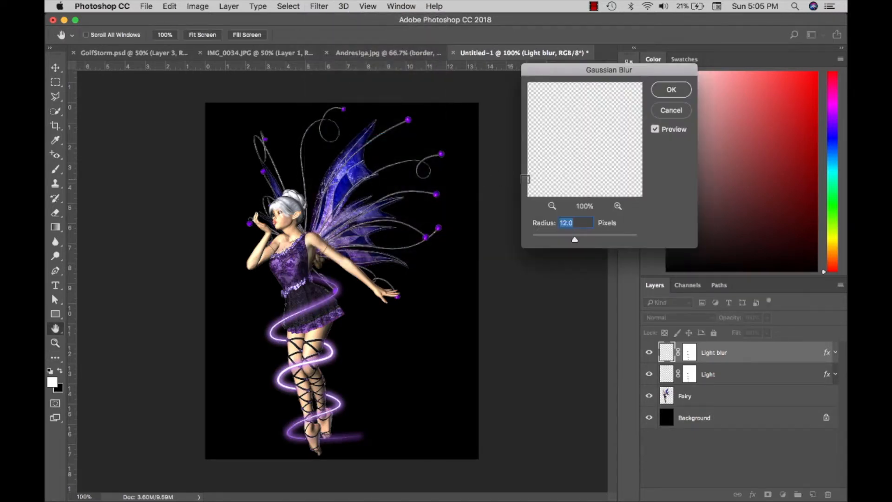
drag(575, 240, 553, 240)
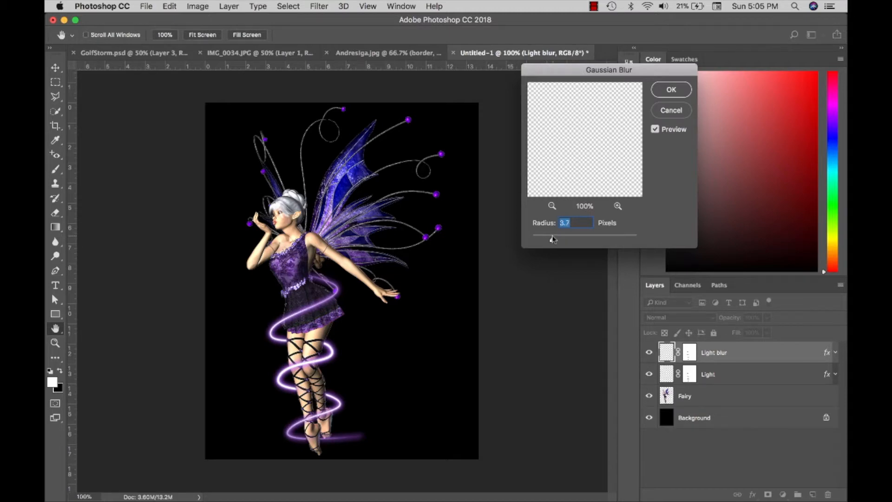
drag(554, 239, 557, 241)
click(671, 90)
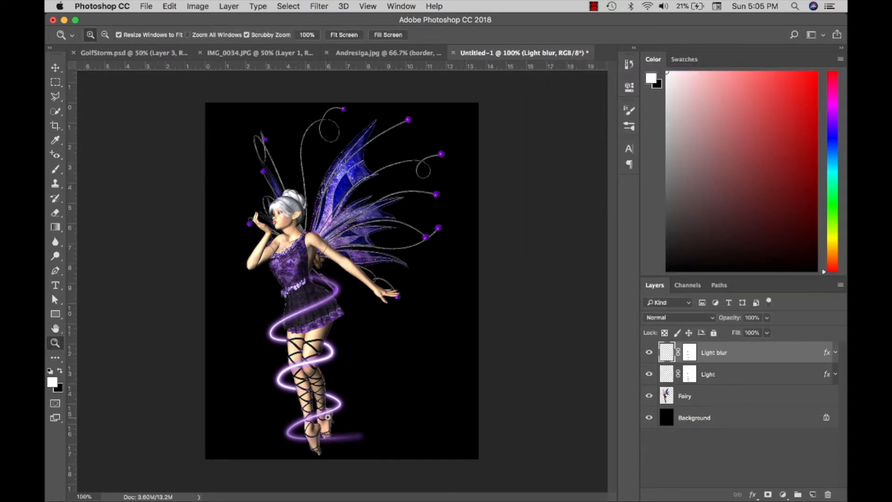
Create a new layer above Light blur and name it "Pixie Dust"
click(813, 494)
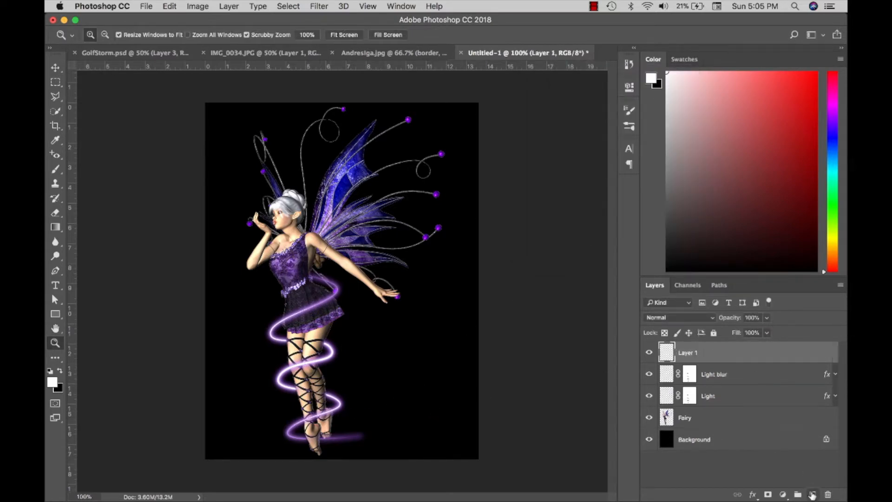
double_click(693, 352)
text(F)
text(ixie Dust)
key(Return)
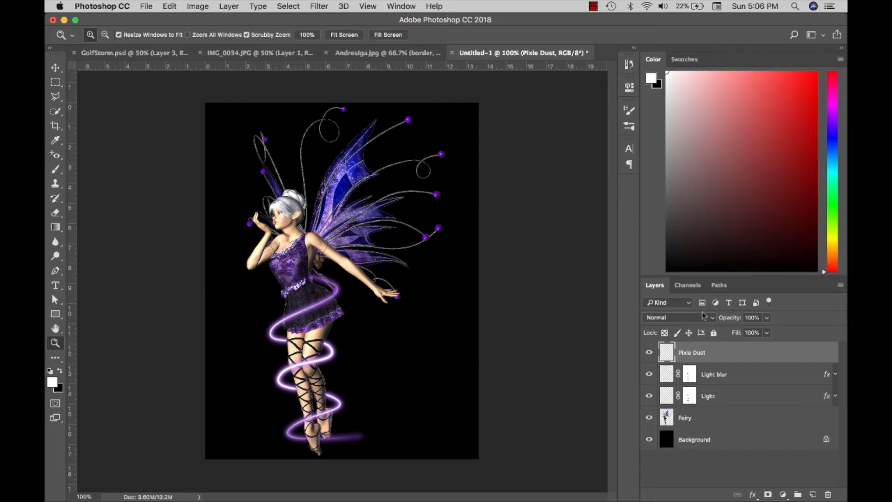
Activate the spiral Work Path while keeping the Pixie Dust layer as the target
click(720, 286)
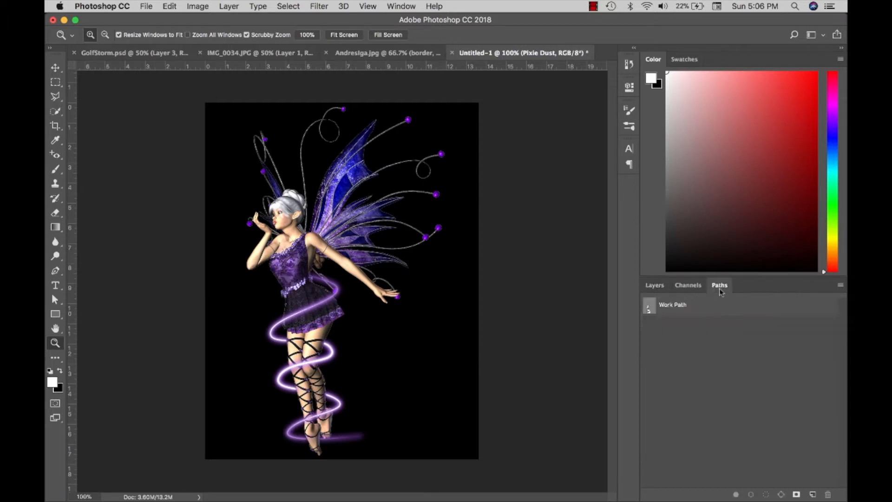
click(704, 311)
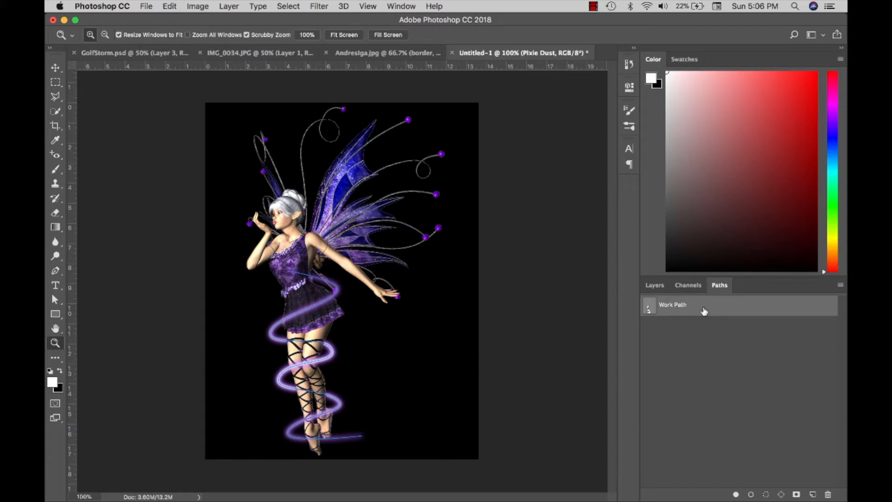
click(654, 285)
Choose the third Pixelstains Particle brush from the Particles group for the Brush tool
key(b)
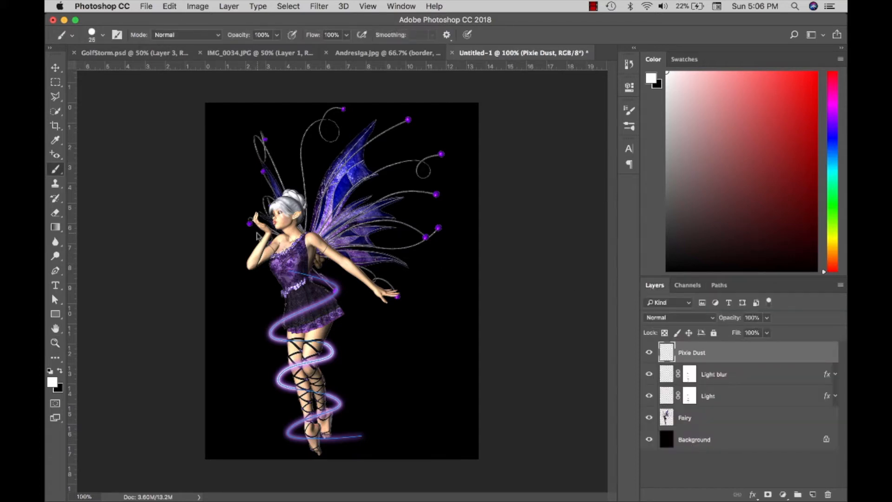
click(103, 35)
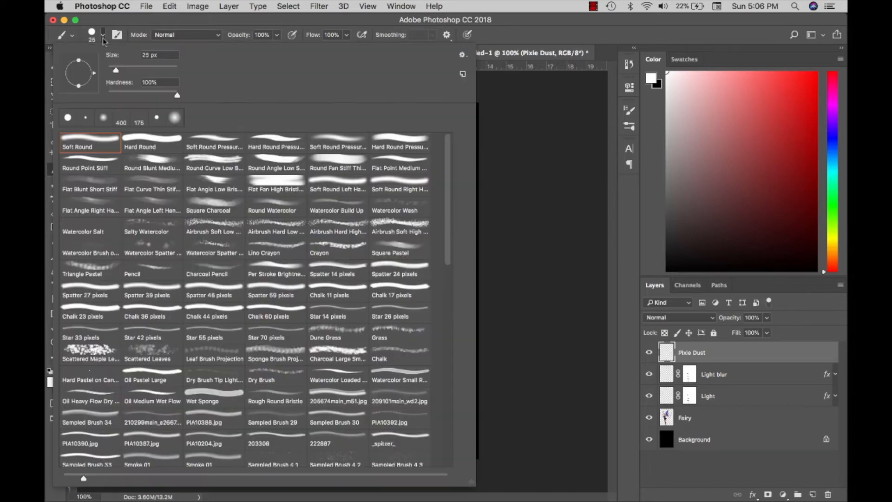
scroll(168, 185, down, 10)
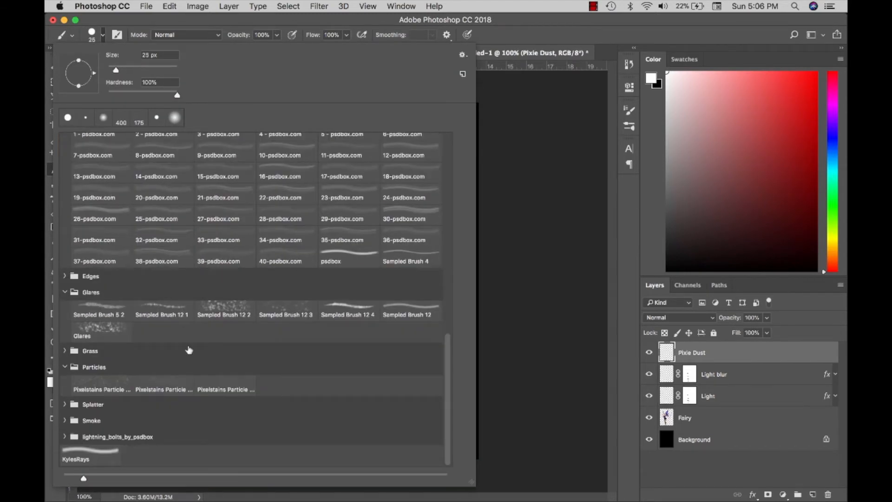
double_click(216, 384)
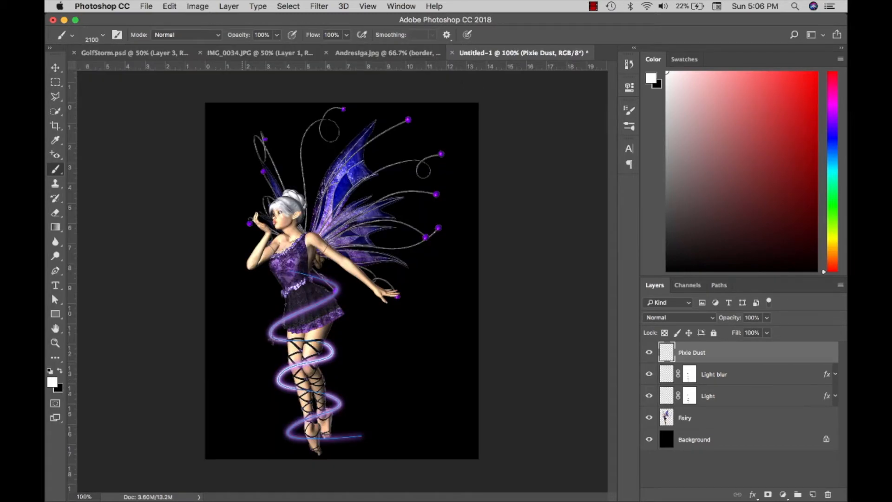
Reduce the particle brush size to 400 px and keep white (ffffff) as the foreground color
key(bracketleft)
key(bracketleft)
key(bracketleft)
key(bracketleft)
key(bracketleft)
key(bracketleft)
key(bracketleft)
key(bracketleft)
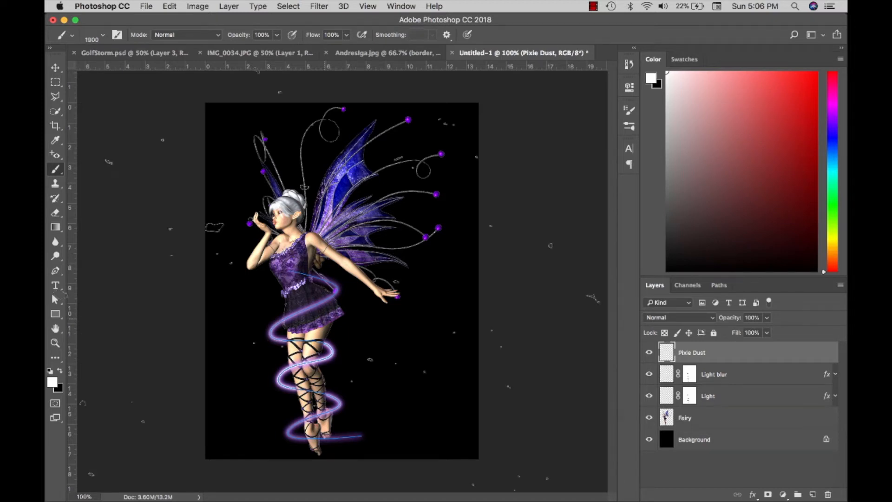
key(bracketleft)
key(bracketleft)
key(bracketleft)
key(bracketleft)
key(bracketleft)
key(bracketleft)
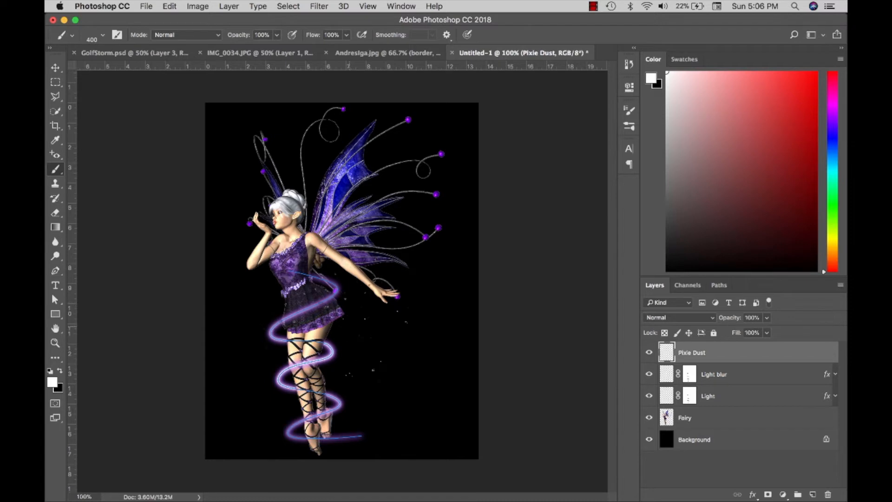
click(52, 383)
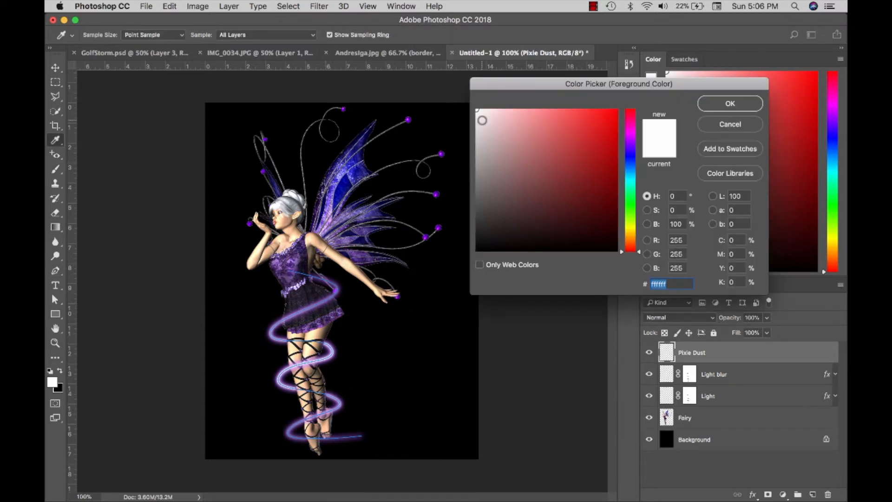
click(719, 102)
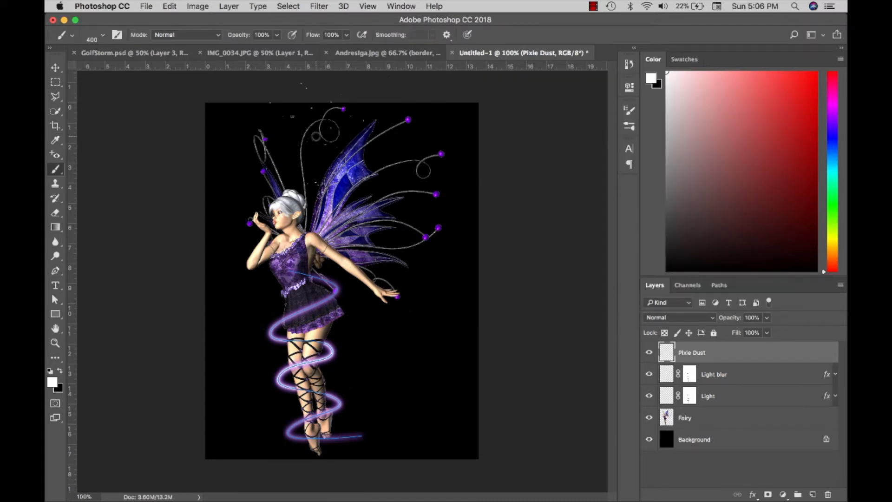
Stroke the spiral path on the Pixie Dust layer using the Brush with Simulate Pressure enabled, and deselect the path
key(p)
click(317, 277)
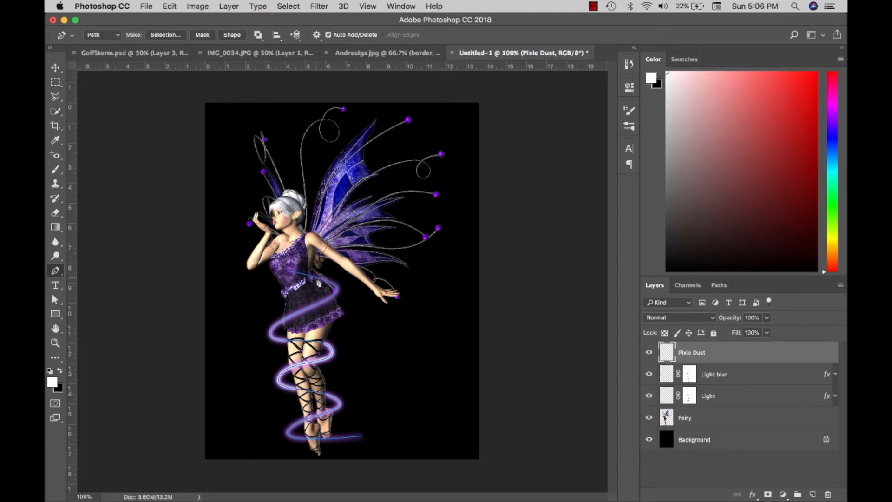
right_click(323, 307)
click(338, 394)
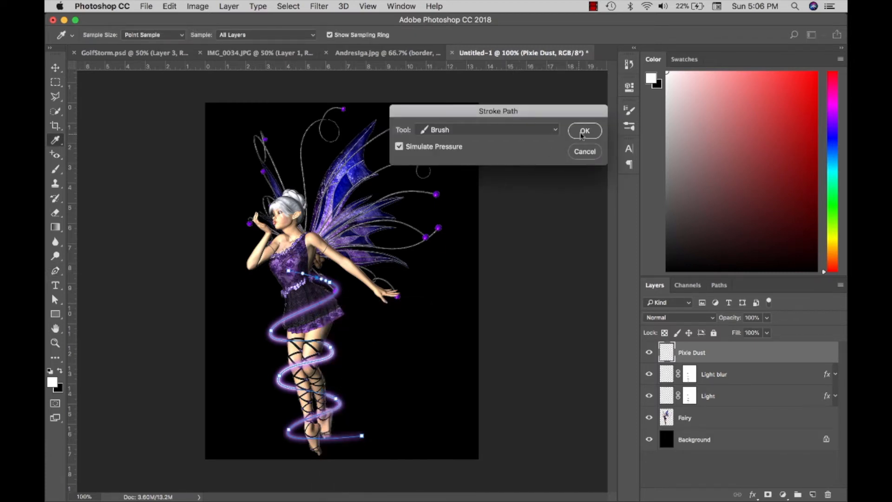
click(583, 131)
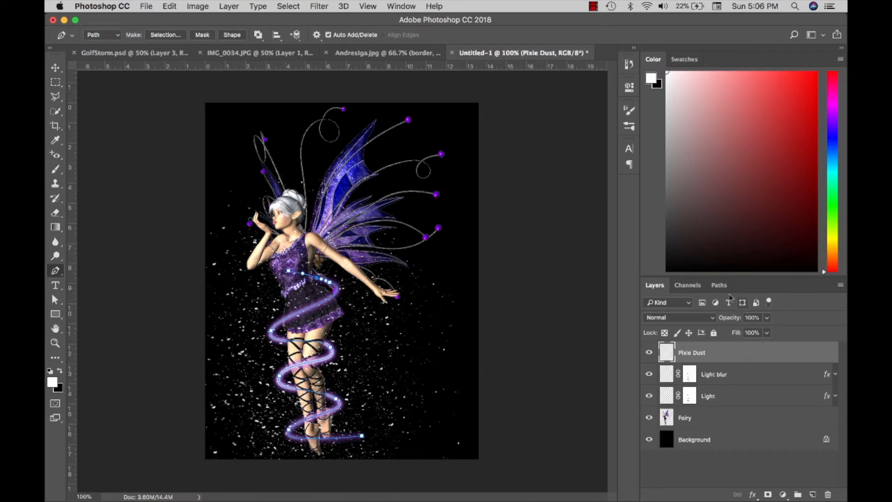
click(719, 285)
click(736, 361)
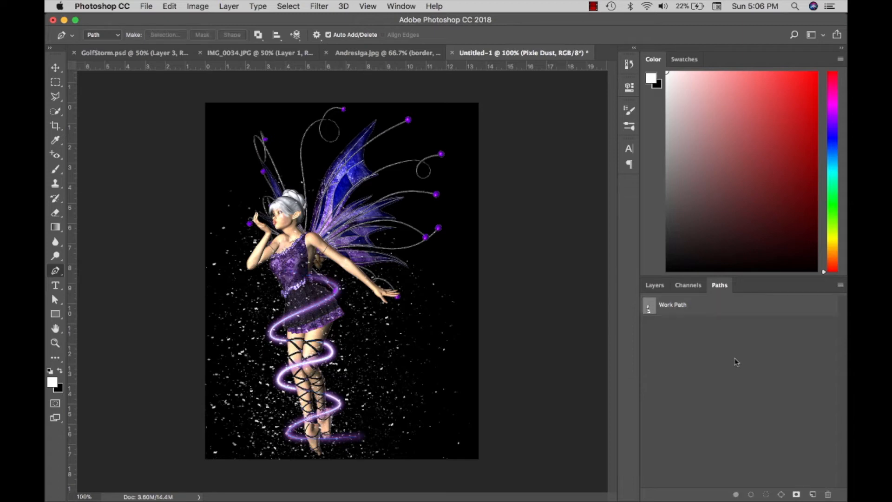
Copy all layer effects from the Light layer onto the Pixie Dust layer
click(662, 288)
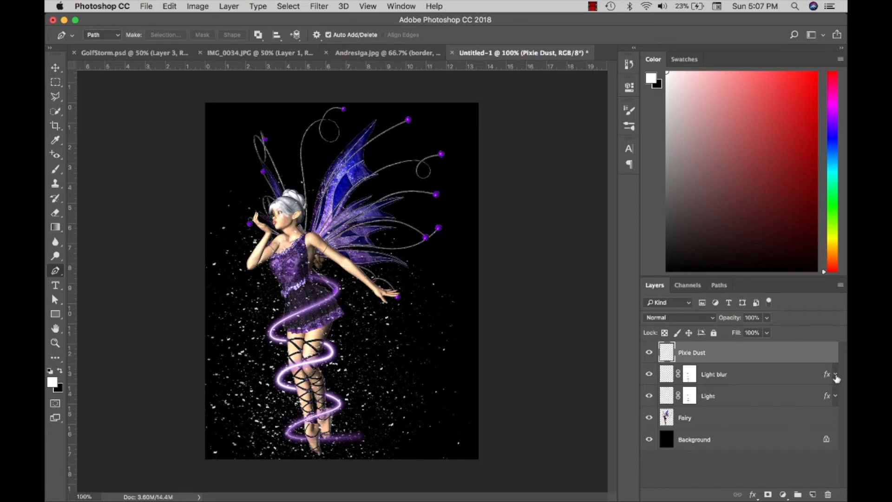
click(836, 397)
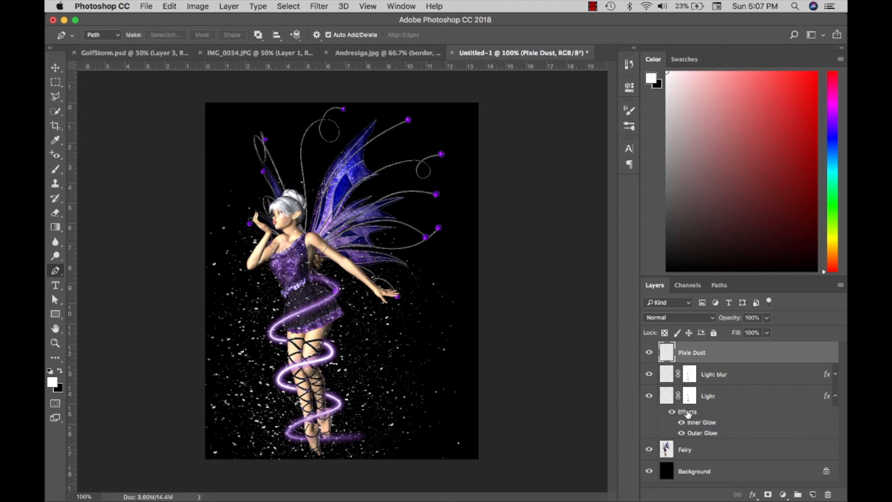
drag(688, 415, 698, 355)
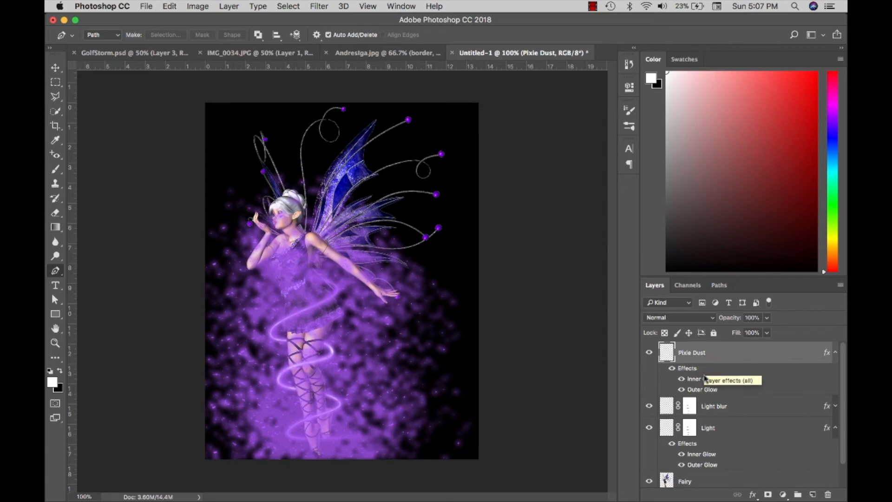
Set Pixie Dust's outer glow to 1% spread and 1 px size, its inner glow size to 0 px, and collapse the effects lists
double_click(704, 390)
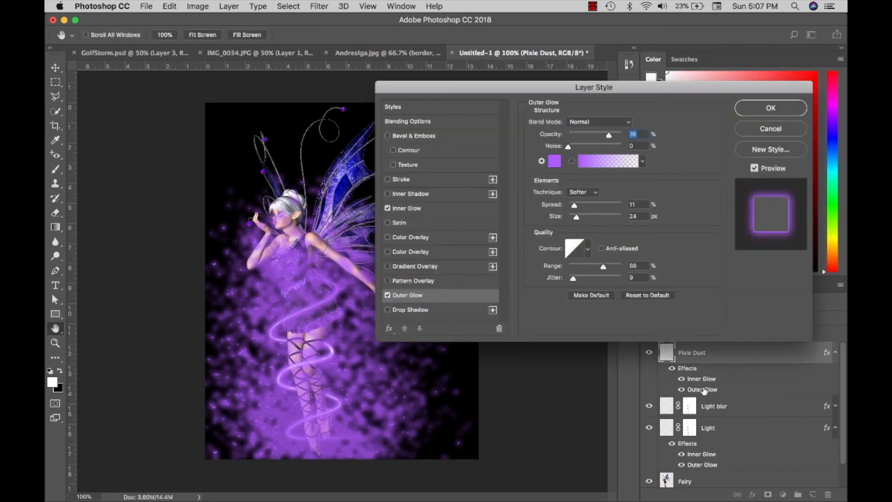
drag(576, 216, 572, 208)
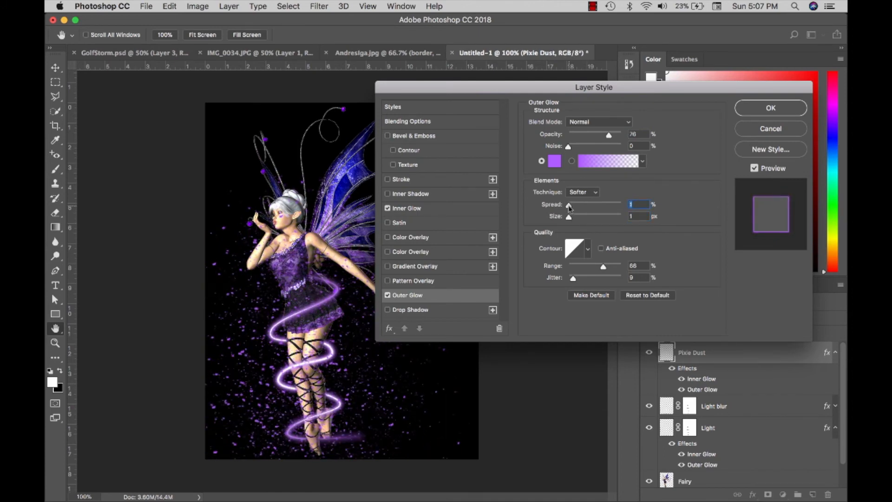
click(465, 209)
drag(568, 230, 561, 232)
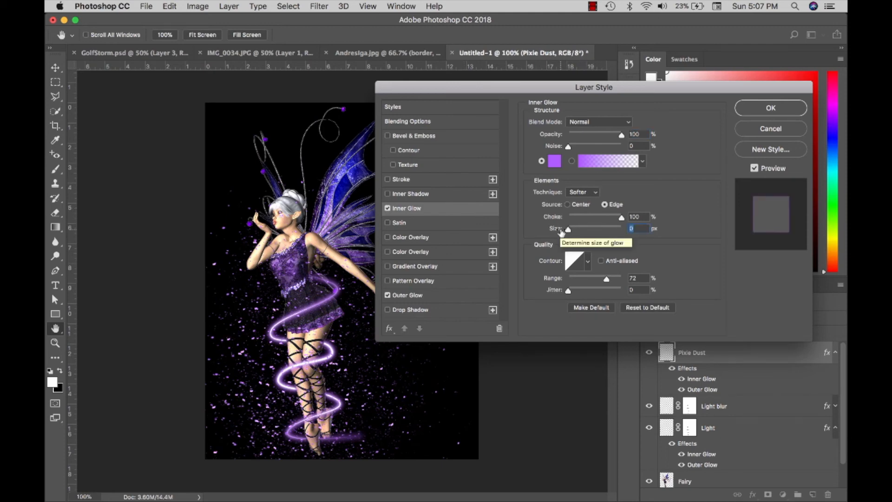
click(769, 111)
click(835, 352)
click(836, 396)
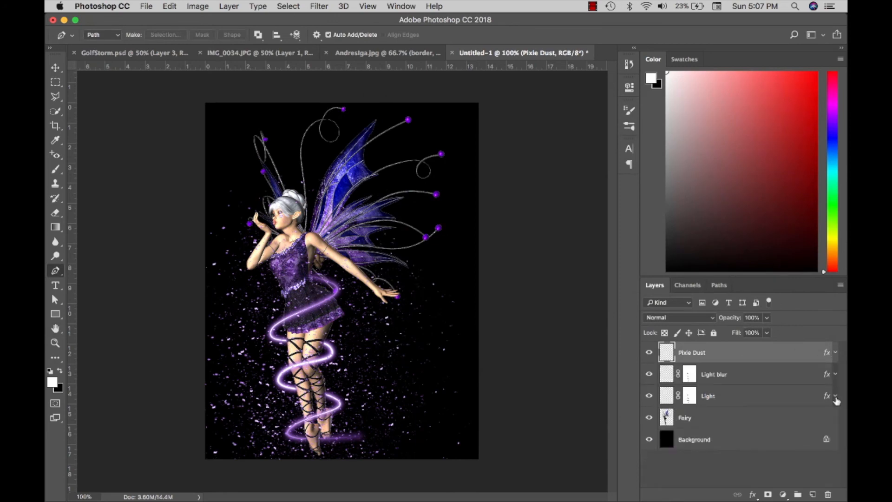
Select all layers from Fairy up to Pixie Dust and move them together slightly to the right
click(777, 417)
shift+click(767, 352)
key(v)
drag(365, 297, 386, 298)
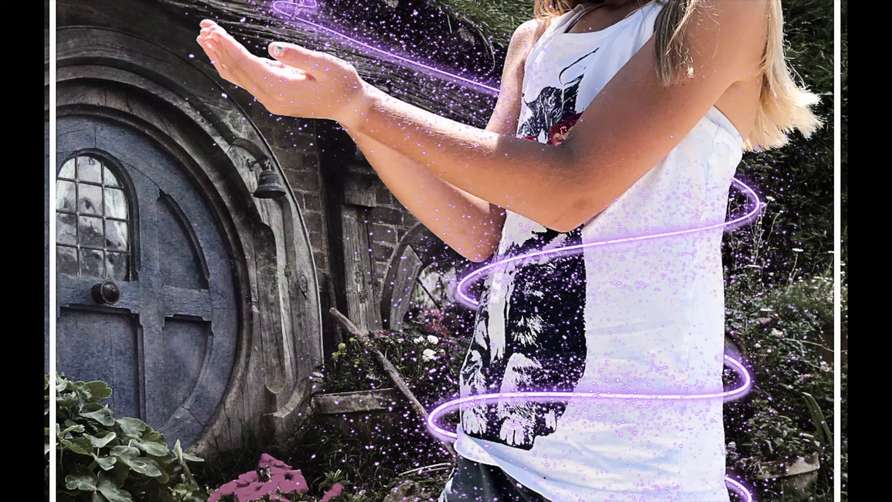